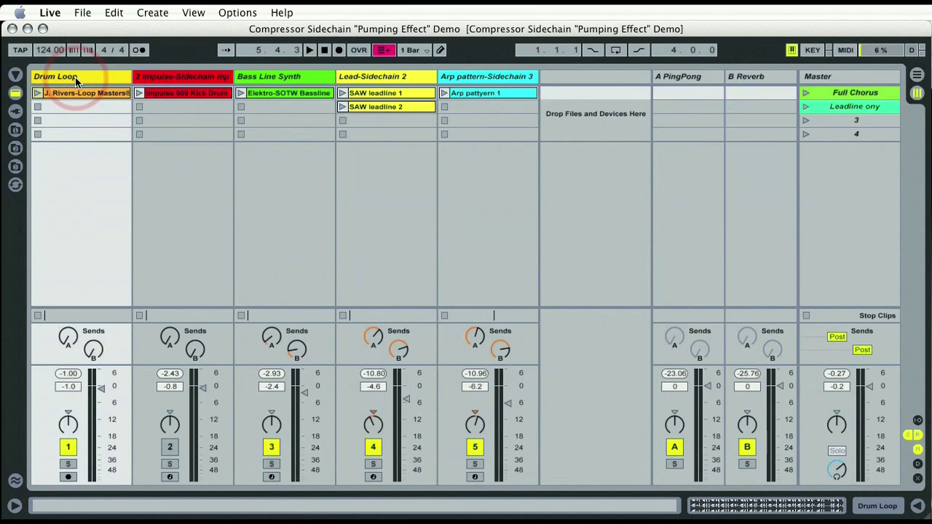
- Look over the Impulse kick, Bass Line Synth, Lead-Sidechain 2 and Arp pattern-Sidechain 3 tracks one after another
left_click(161, 76)
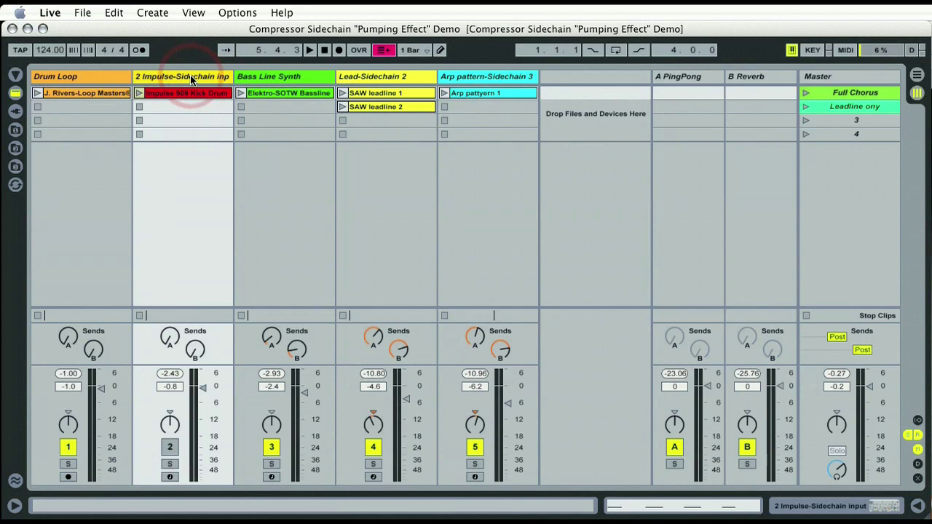
left_click(277, 79)
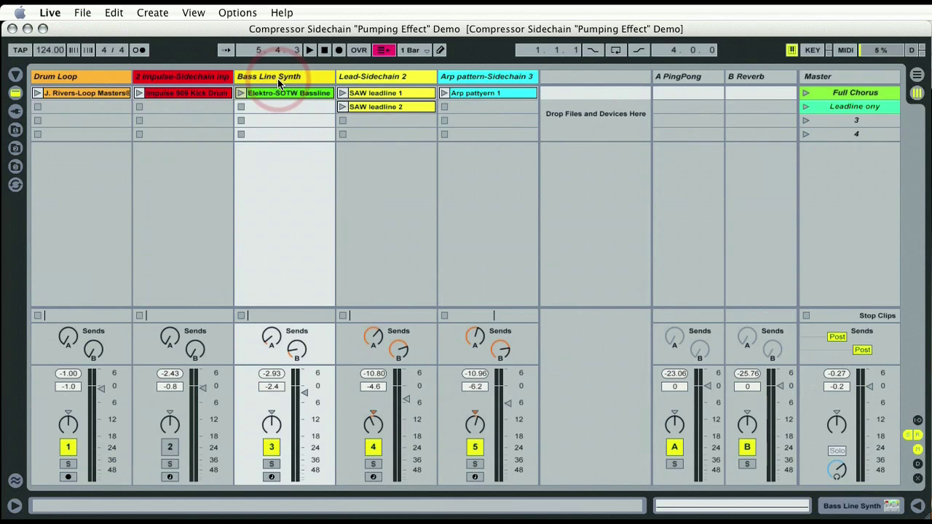
left_click(377, 75)
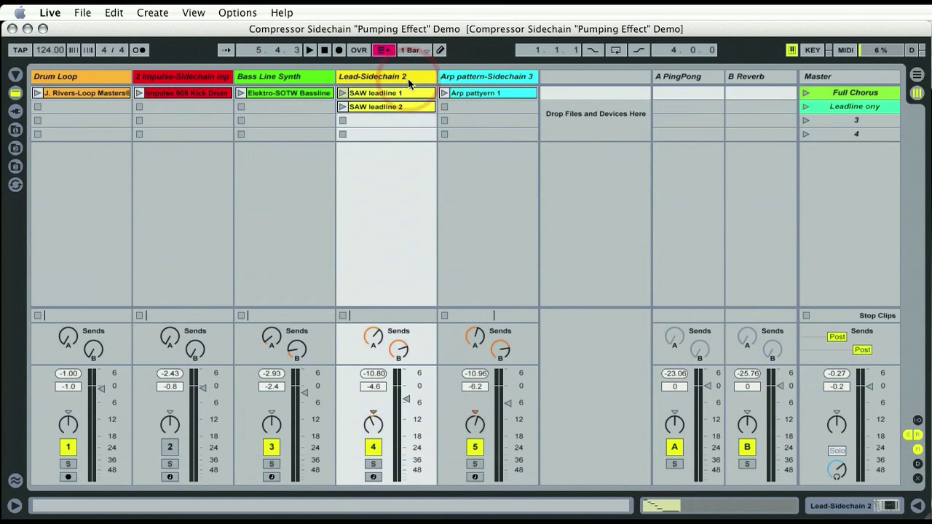
left_click(459, 77)
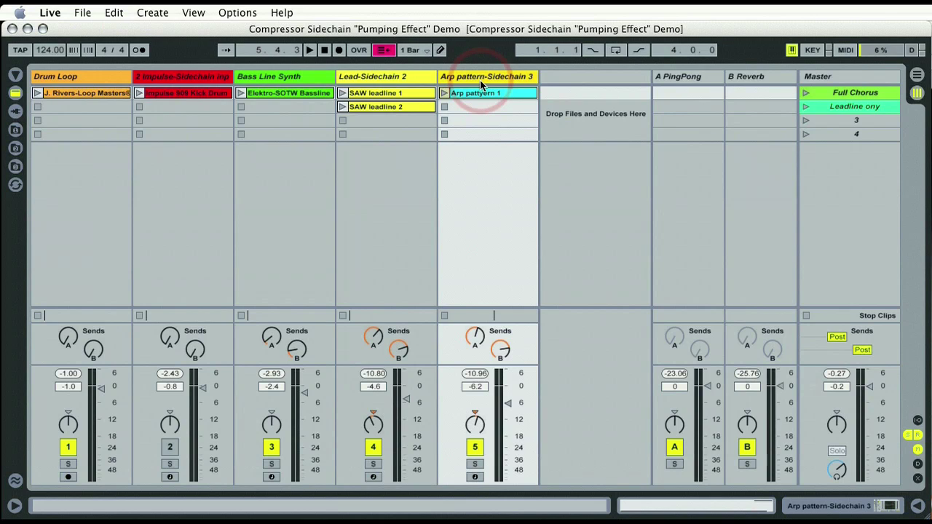
- Display the Compressor placed on the Lead-Sidechain 2 track
left_click(368, 82)
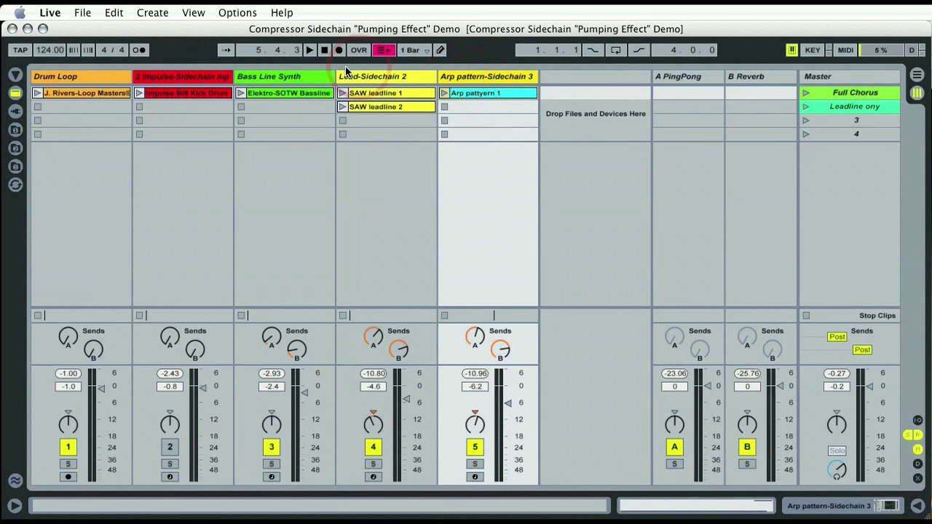
double_click(368, 79)
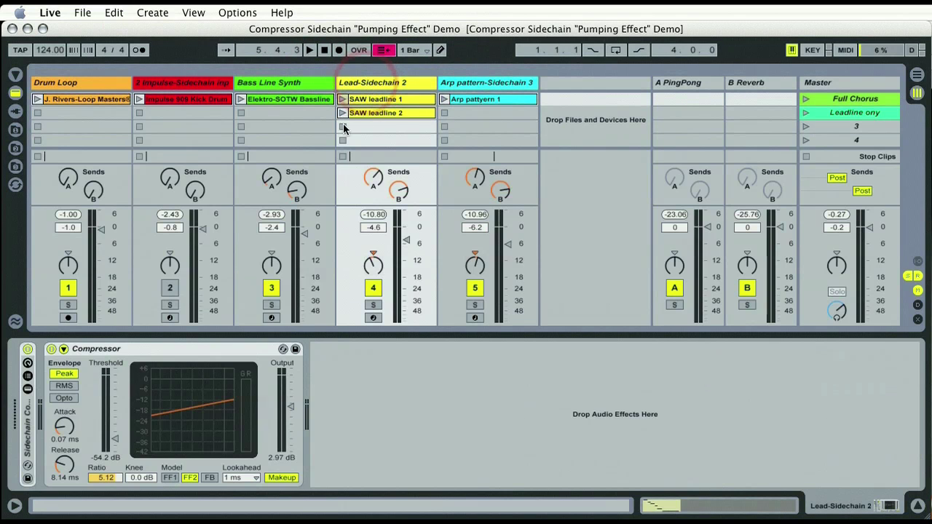
left_click(79, 352)
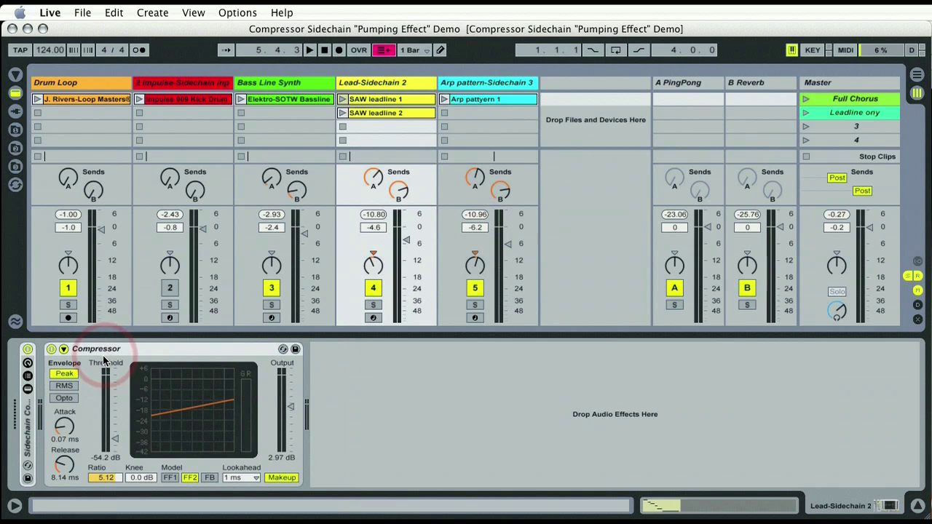
- Display the Impulse device on the sidechain input track and audition its kick sample
left_click(216, 87)
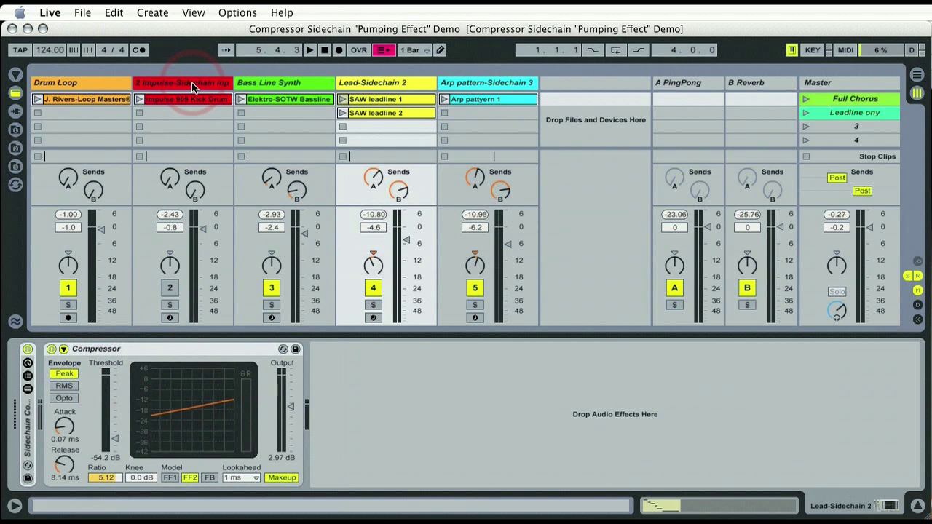
left_click(191, 83)
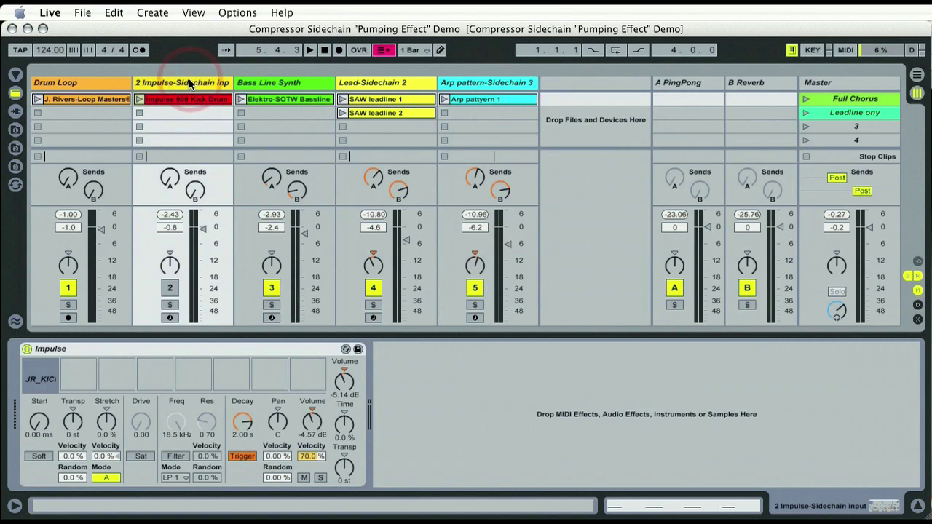
left_click(127, 303)
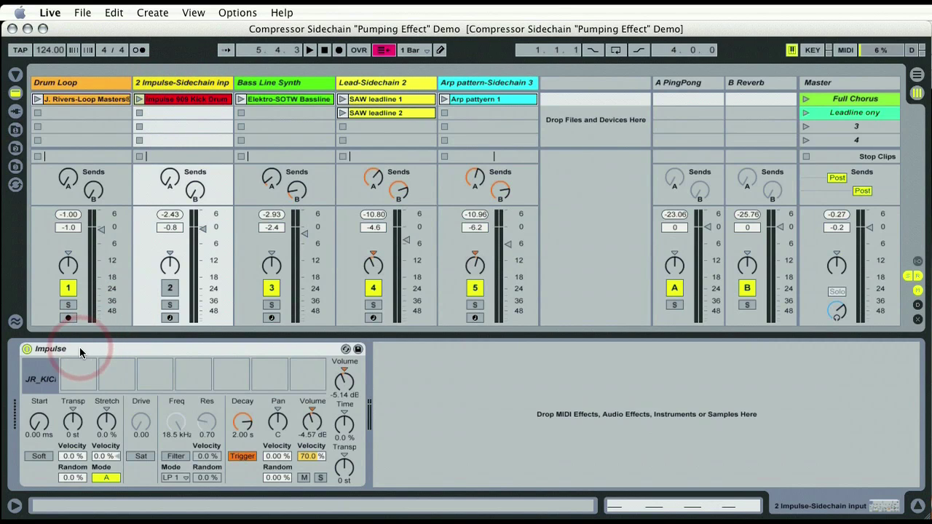
left_click(35, 369)
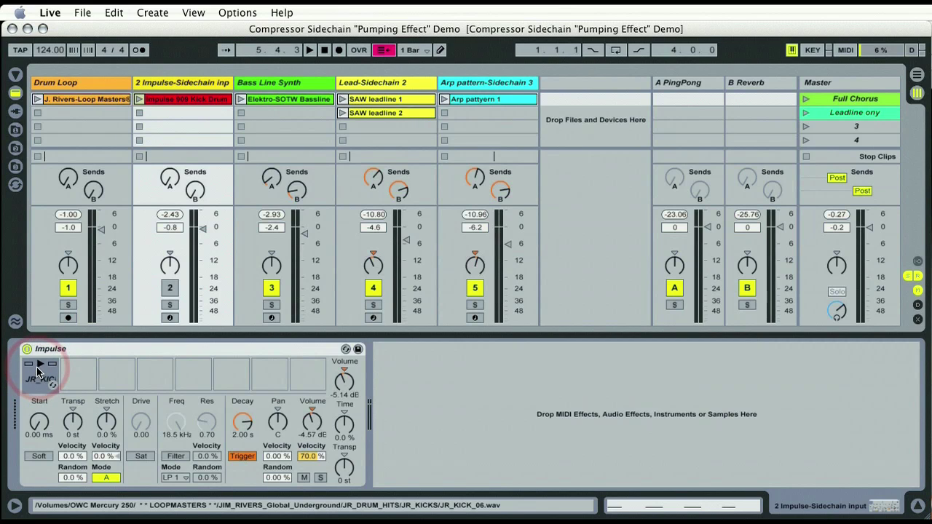
left_click(40, 368)
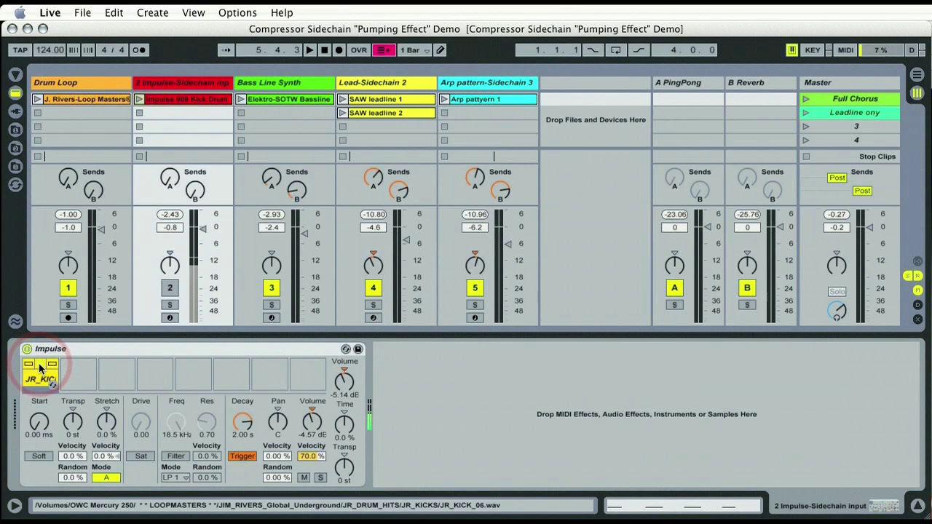
- Unmute the Impulse sidechain input track and launch its 909 kick drum clip
left_click(166, 289)
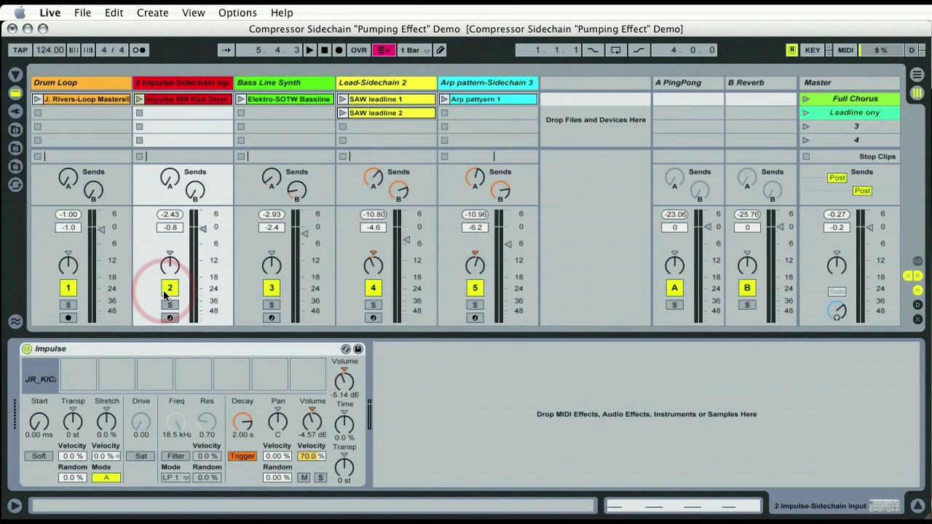
left_click(39, 368)
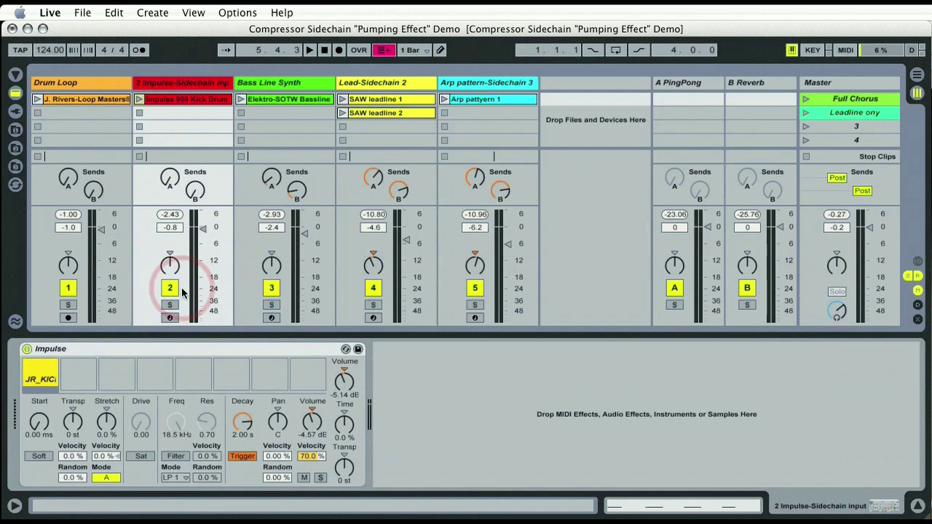
left_click(138, 100)
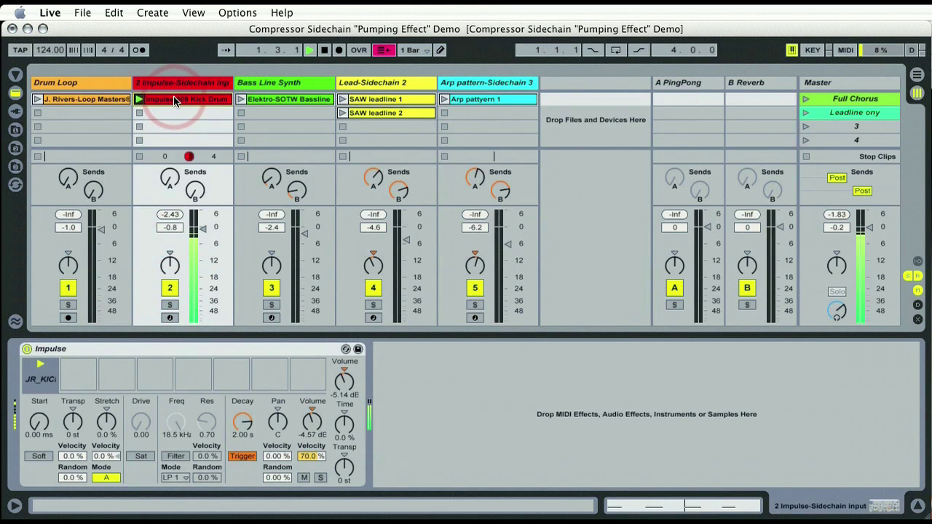
- Inspect the note pattern of the playing kick drum clip, and stop playback
double_click(173, 98)
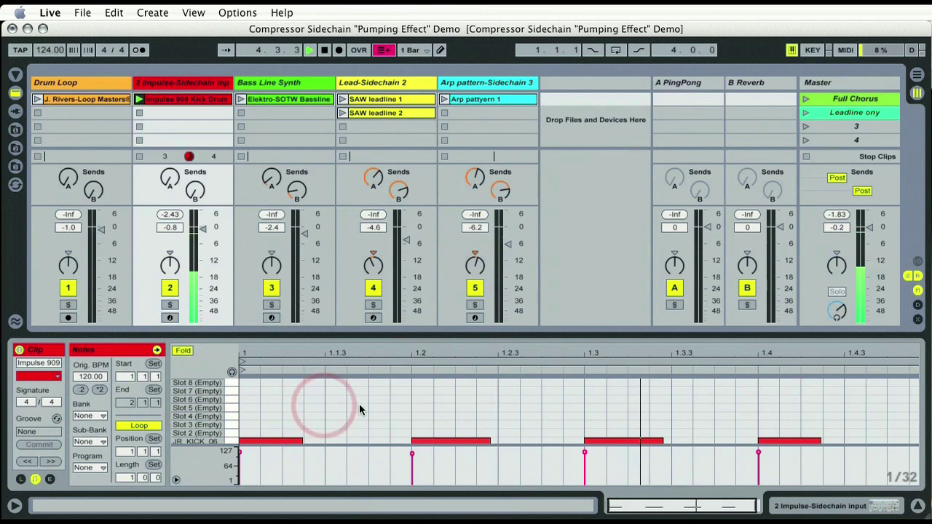
key("shift+Tab")
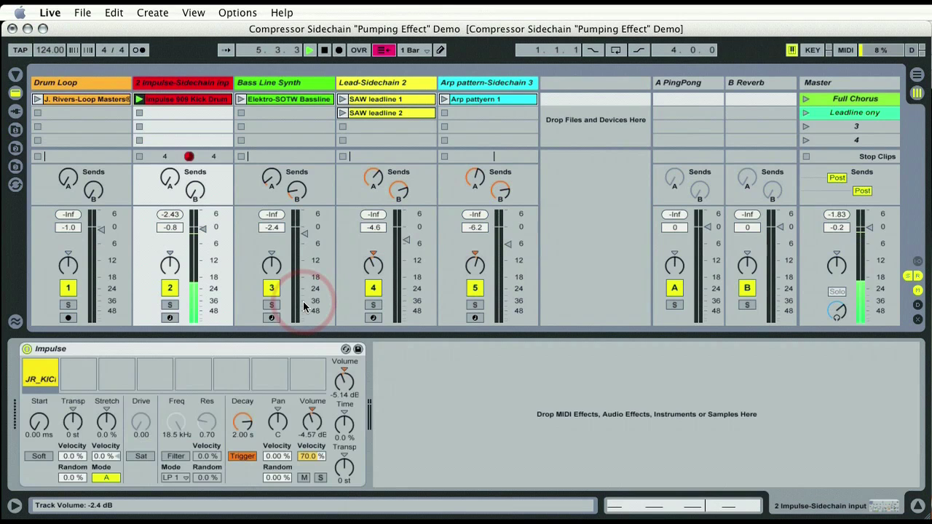
left_click(179, 87)
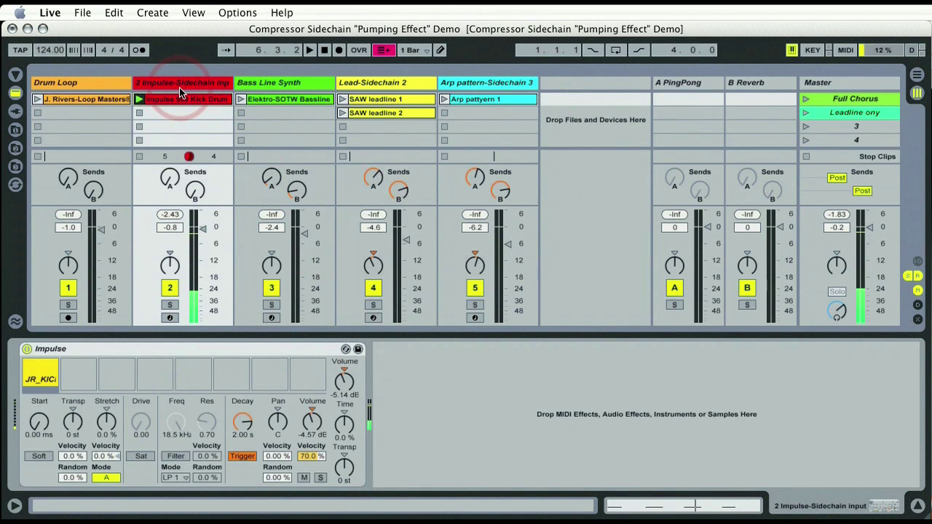
key("space")
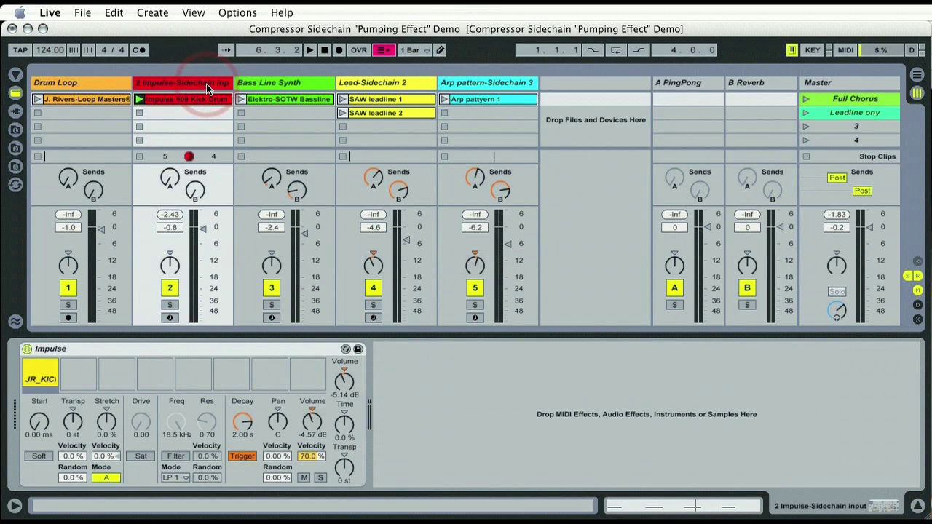
- Launch the SAW leadline 1 clip on the Lead-Sidechain 2 track and inspect its notes up close
left_click(371, 84)
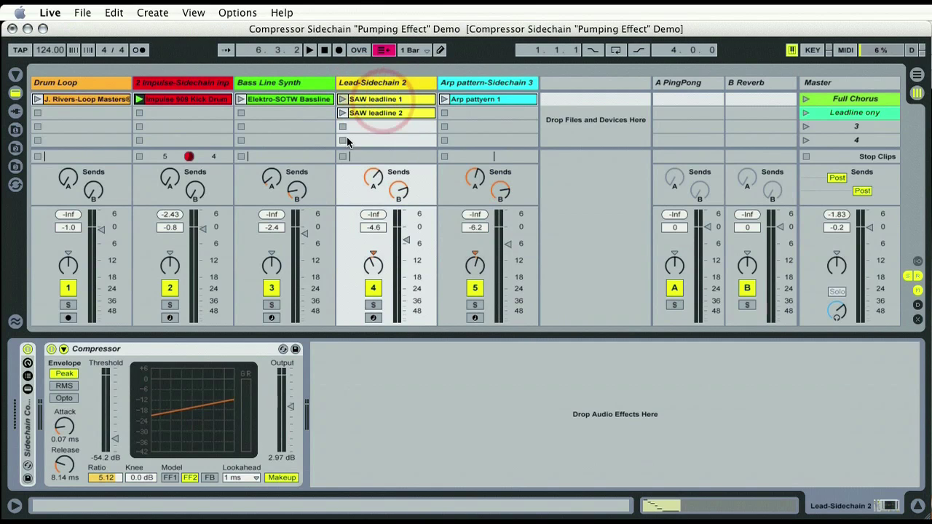
left_click(343, 100)
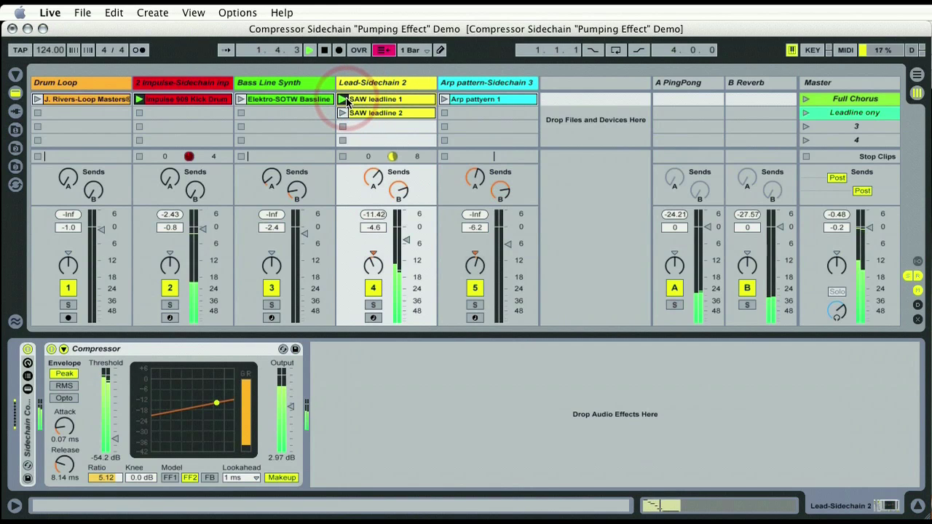
left_click(368, 102)
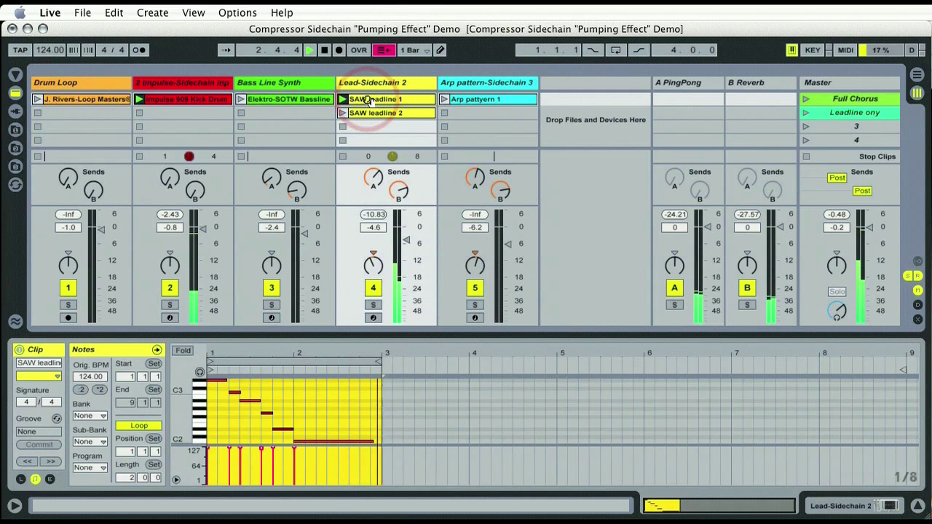
left_click(273, 358)
left_click_drag(273, 358, 320, 350)
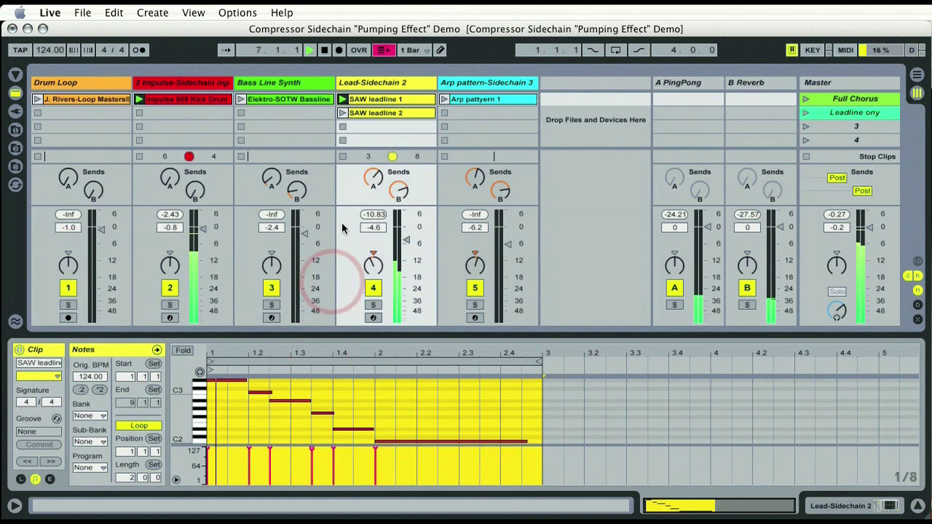
- Return to the Compressor of the Lead-Sidechain 2 track and stop playback
left_click(371, 106)
left_click(371, 84)
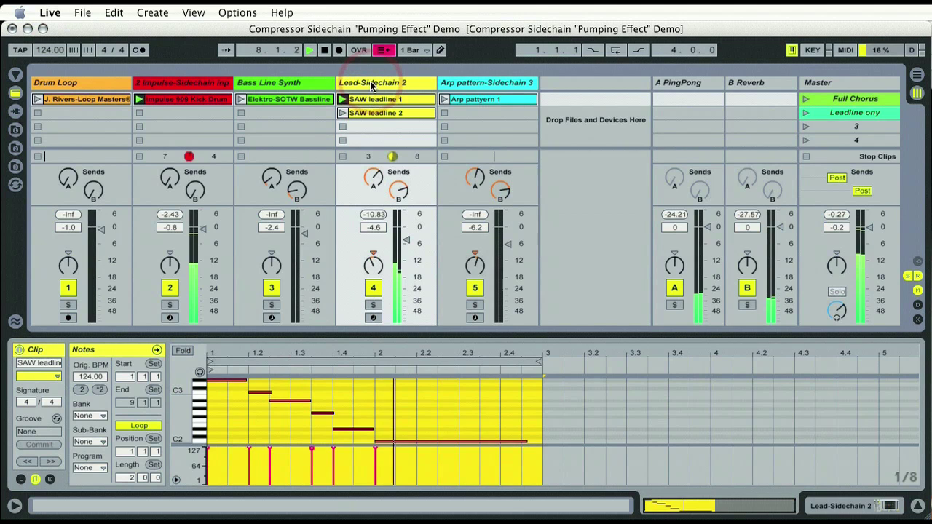
left_click(371, 81)
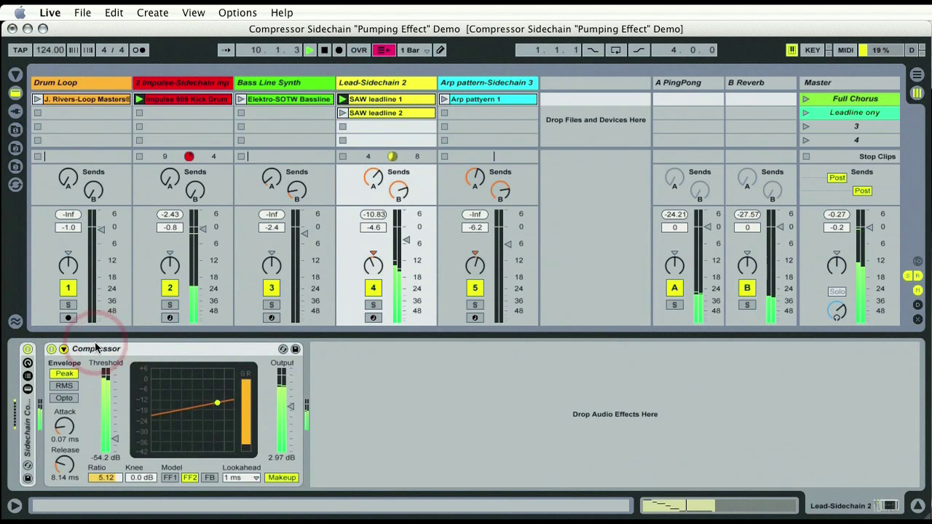
left_click(51, 349)
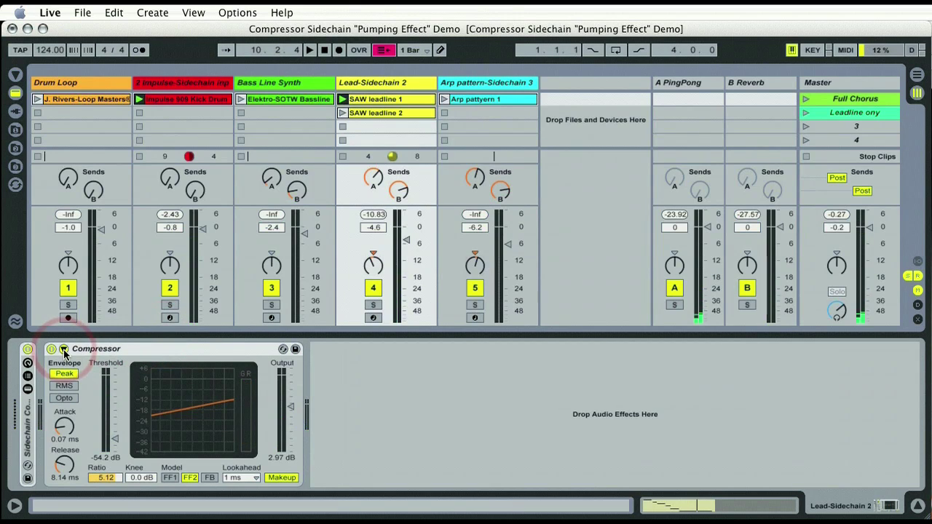
left_click(92, 352)
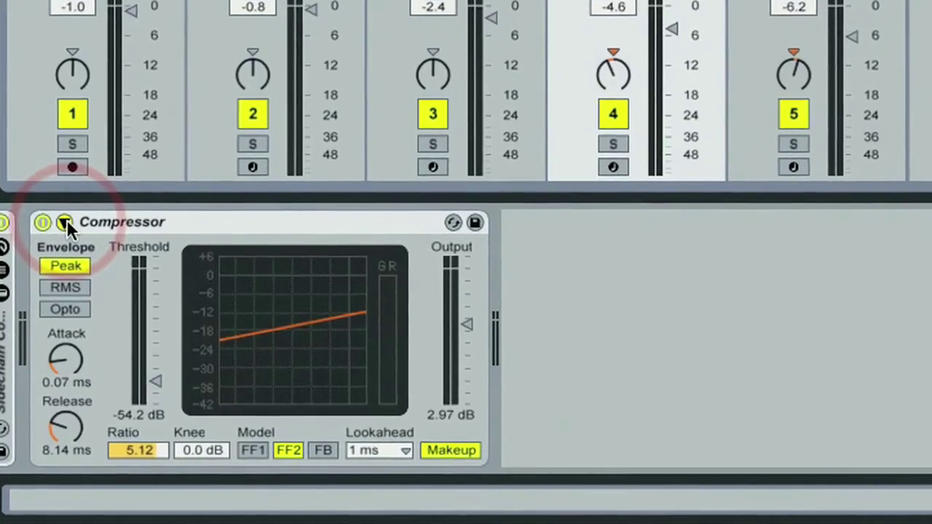
- Expand the Compressor's sidechain section, enable Sidechain, and select 2 Impulse-Sidechain input as its audio source
left_click(66, 222)
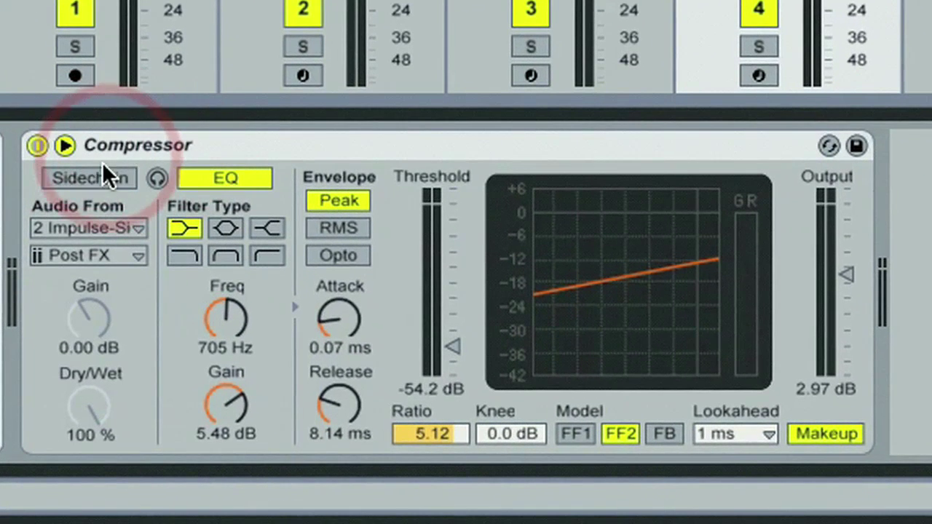
left_click(63, 179)
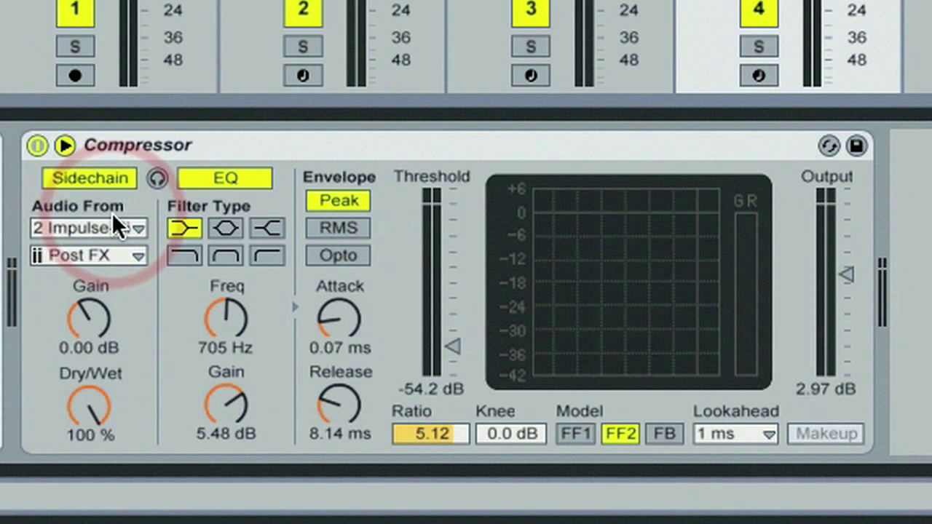
left_click(73, 227)
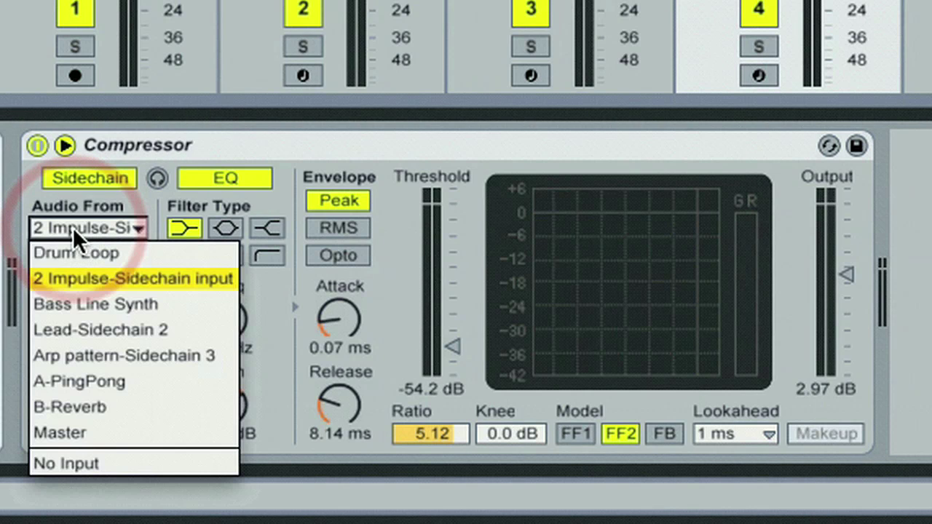
left_click(66, 275)
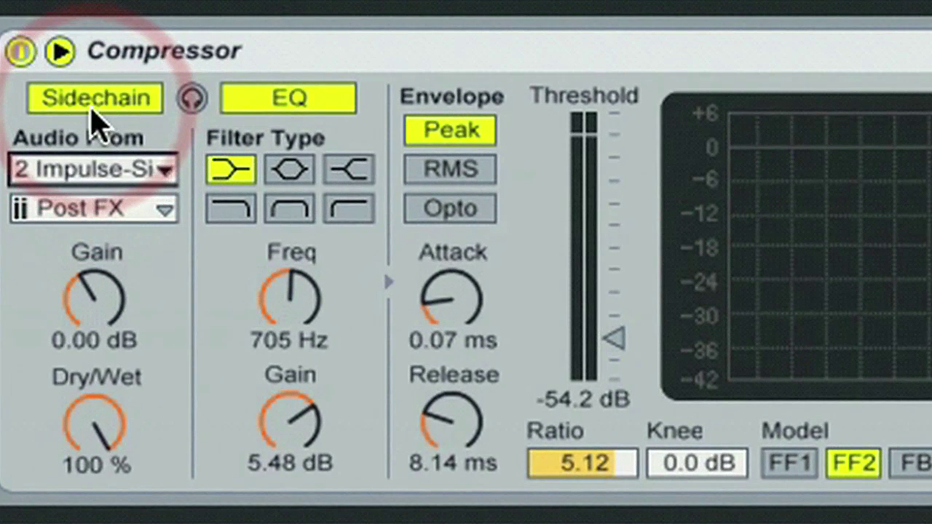
left_click(86, 166)
left_click(86, 166)
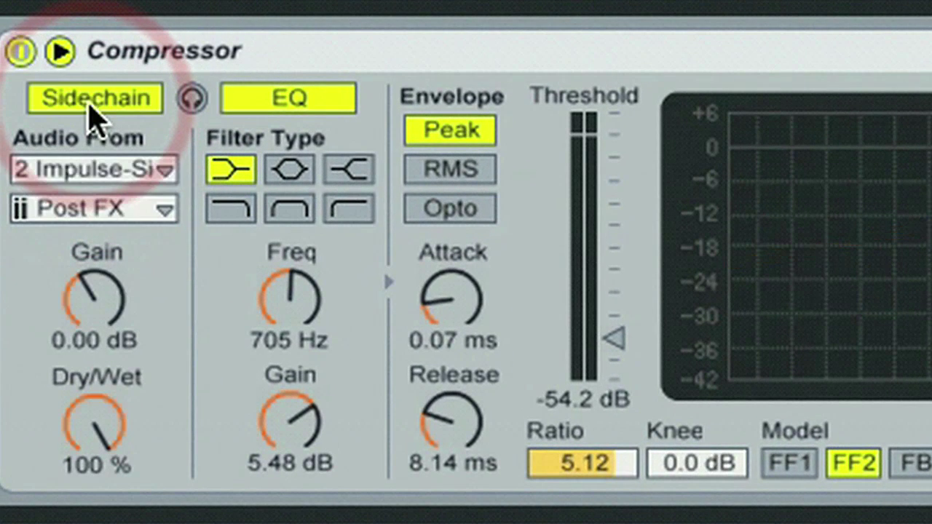
left_click(73, 169)
left_click(61, 240)
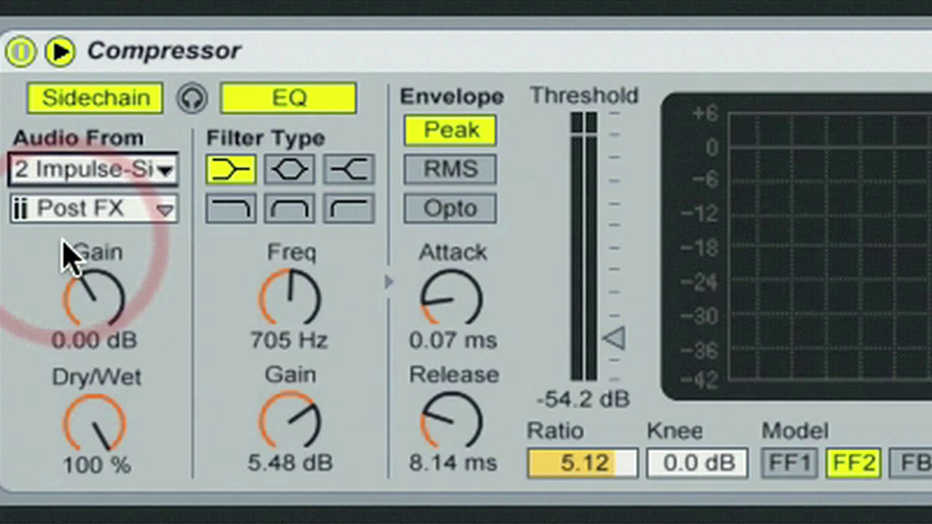
- Launch the SAW leadline 1 clip and mute the Impulse kick drum track that feeds the sidechain
left_click(343, 101)
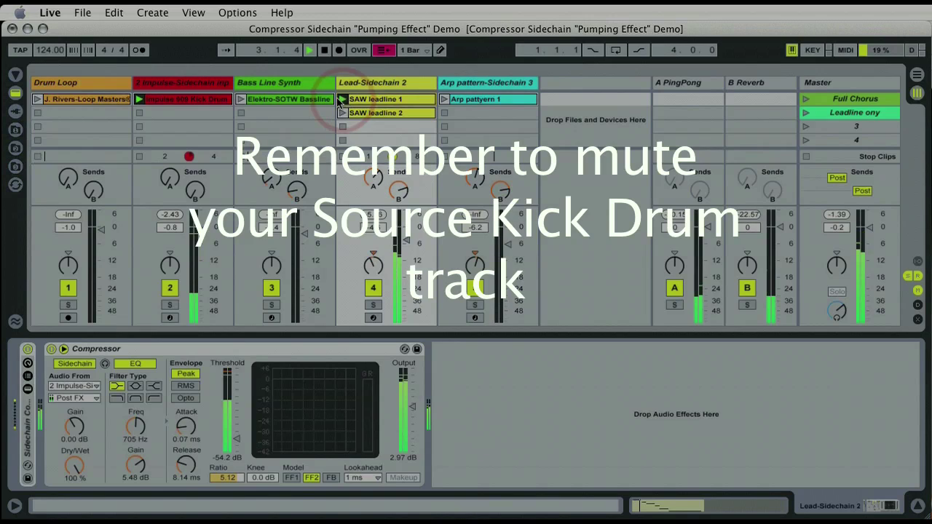
left_click(169, 288)
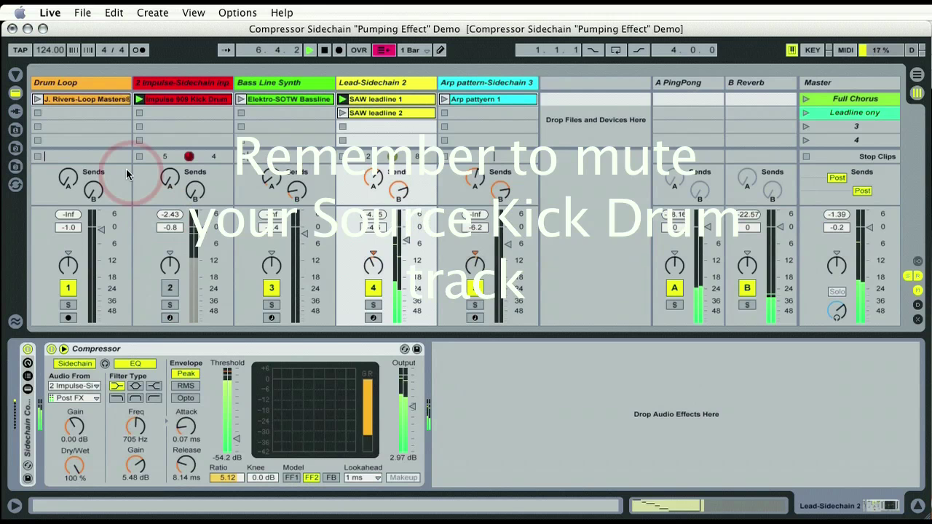
- Play the J. Rivers-Loop Masters drum clip with the lead, return to the Lead-Sidechain 2 Compressor, and stop playback
left_click(74, 83)
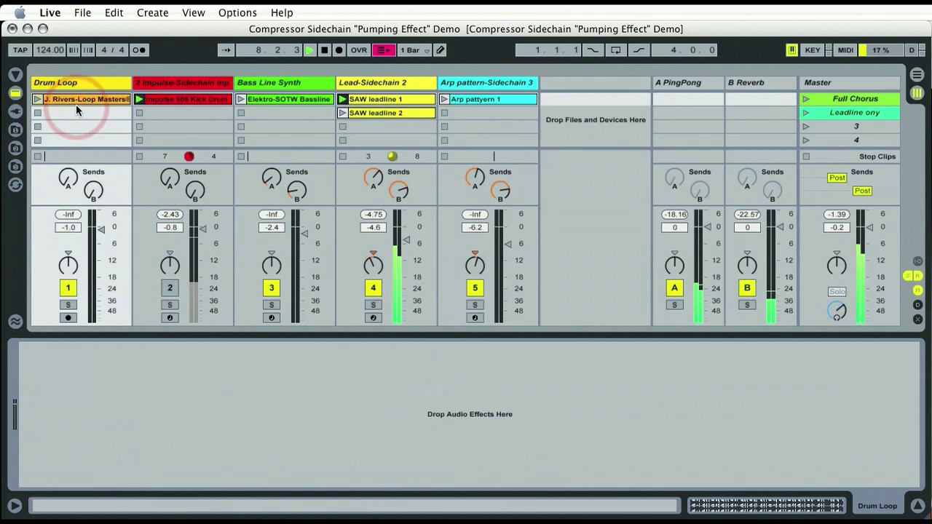
left_click(37, 98)
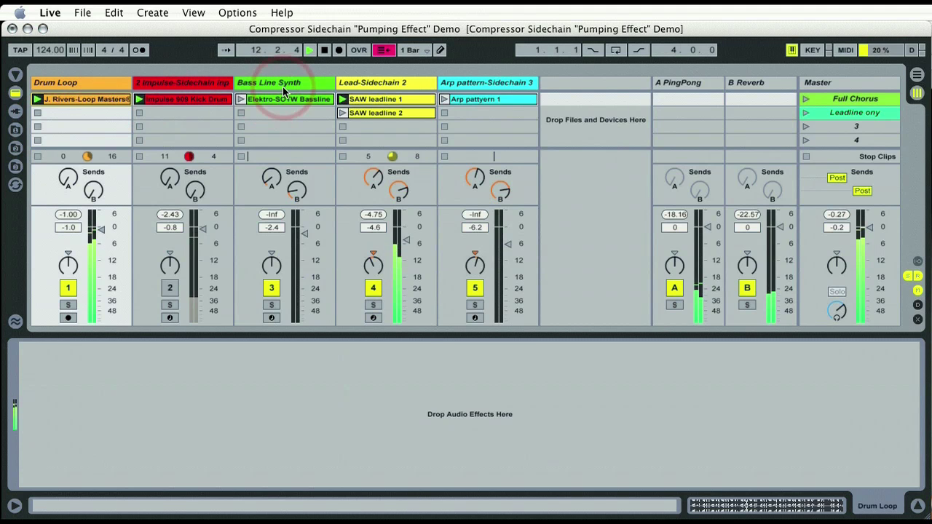
left_click(385, 86)
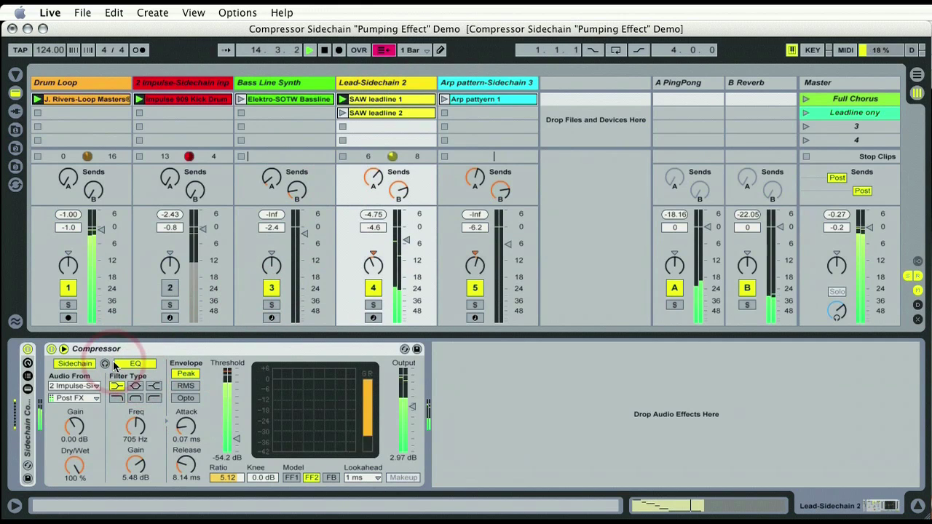
key("space")
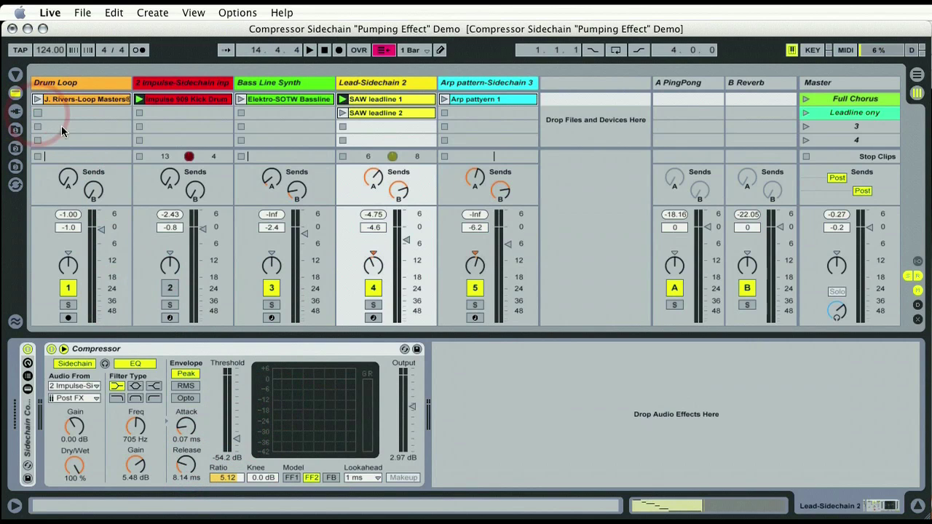
- Relaunch the SAW leadline 1 clip, try a 21.1 ms Release on the lead's Compressor, and set it to 3.80 ms
left_click(343, 99)
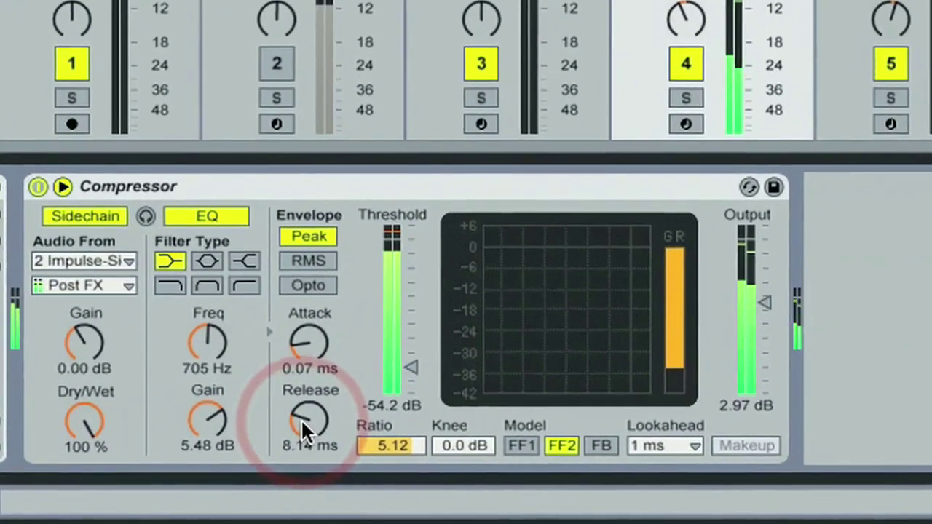
left_click_drag(301, 419, 337, 406)
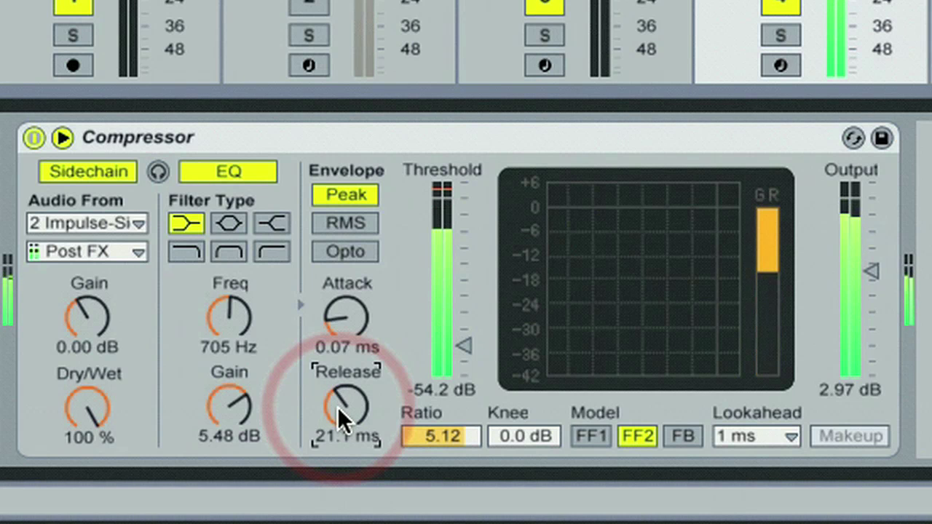
left_click_drag(346, 312, 346, 313)
left_click_drag(346, 312, 346, 312)
left_click_drag(323, 422, 338, 407)
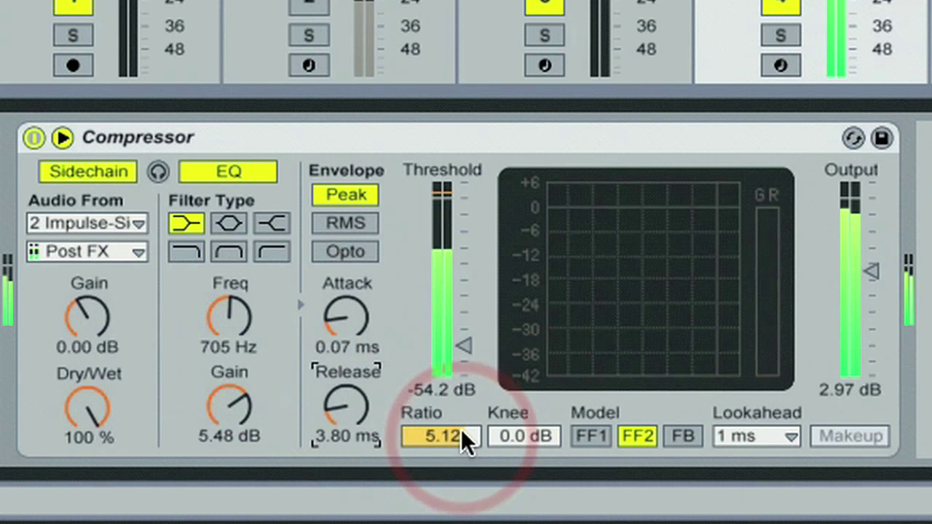
- Set the lead Compressor's Threshold to -50.2 dB and briefly unmute the Impulse kick track to compare the pumping
mouse_move(463, 348)
left_mouse_down()
mouse_move(453, 345)
mouse_move(459, 352)
mouse_move(457, 305)
mouse_move(451, 342)
mouse_move(462, 354)
mouse_move(467, 333)
left_mouse_up()
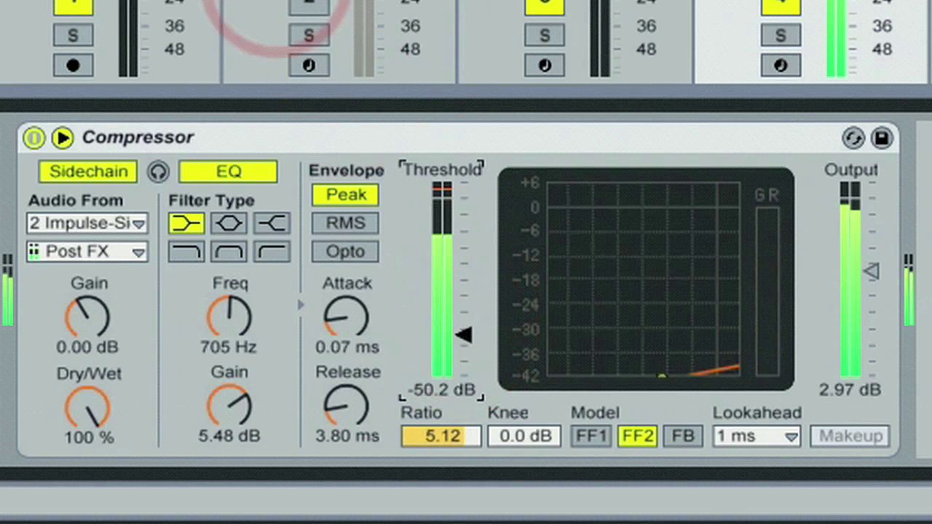
left_click(309, 4)
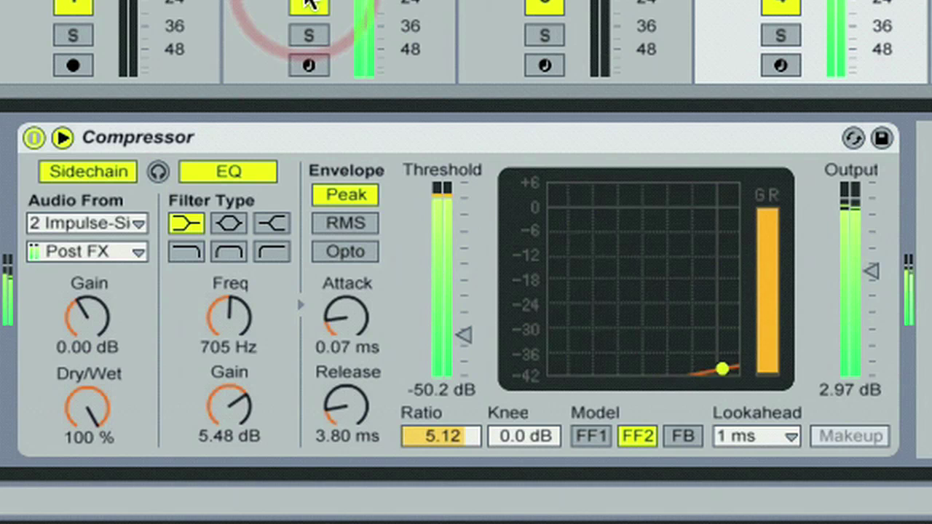
left_click(309, 4)
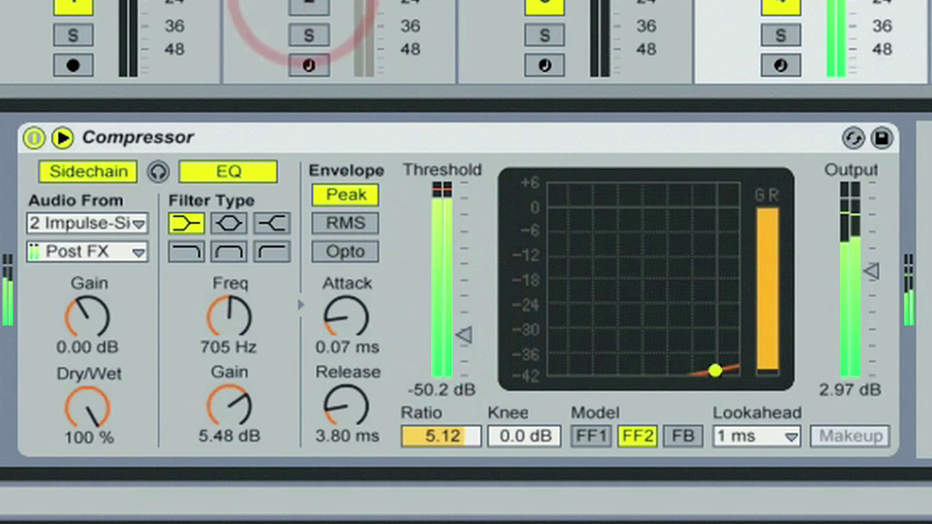
- Set the lead Compressor's Release to 6.73 ms and its Threshold to -51.5 dB
left_click_drag(336, 402, 335, 408)
left_click_drag(448, 336, 448, 326)
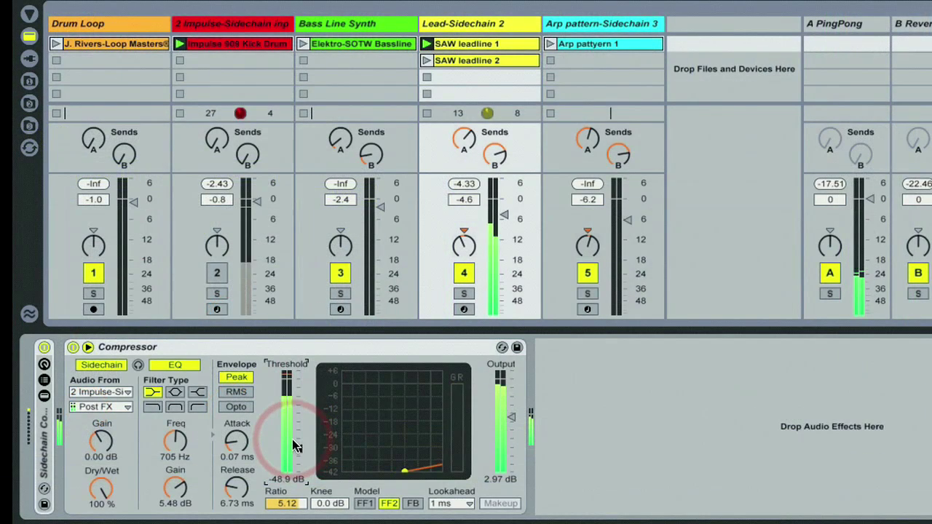
mouse_move(295, 446)
left_mouse_down()
mouse_move(291, 433)
mouse_move(252, 456)
mouse_move(300, 453)
left_mouse_up()
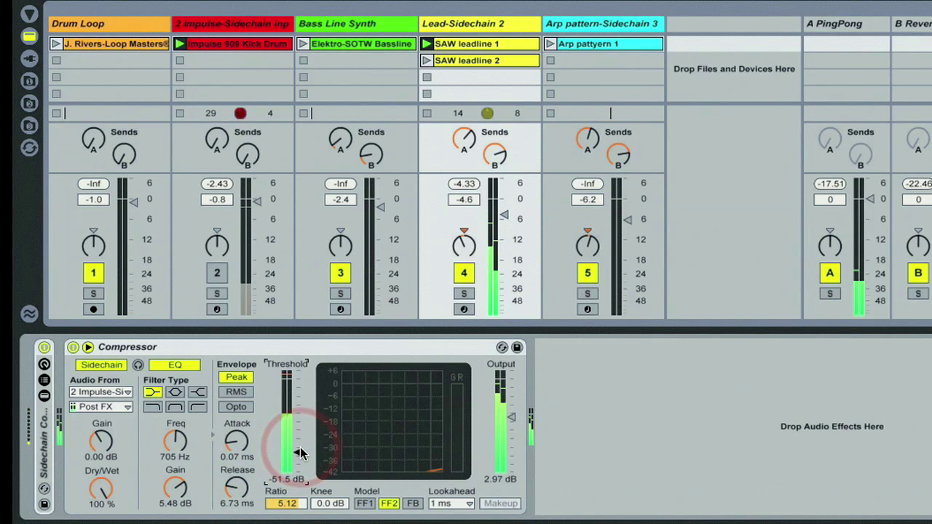
- Launch the Arp pattyern 1 clip and set the track volumes to -6.0 dB for Lead-Sidechain 2 and -4.4 dB for Arp pattern-Sidechain 3
left_click(599, 26)
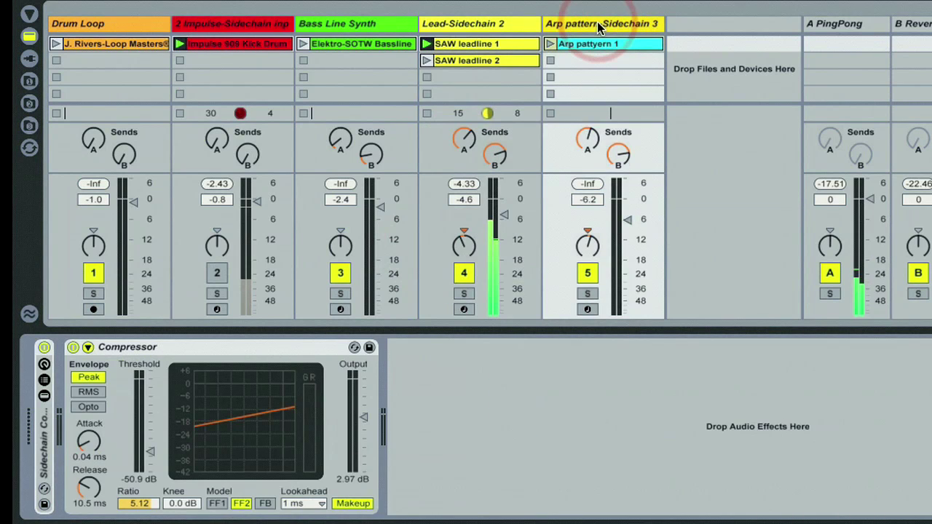
left_click(570, 77)
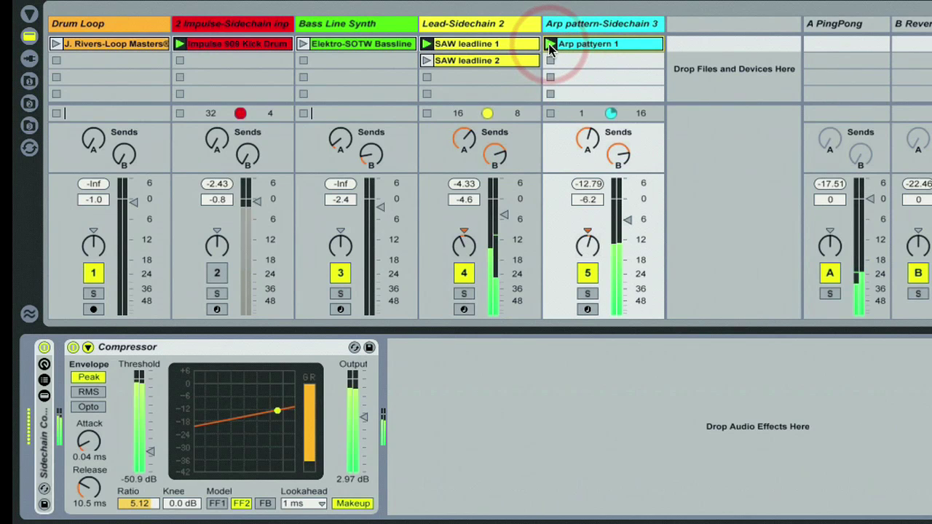
left_click_drag(508, 214, 506, 219)
left_click_drag(625, 222, 622, 221)
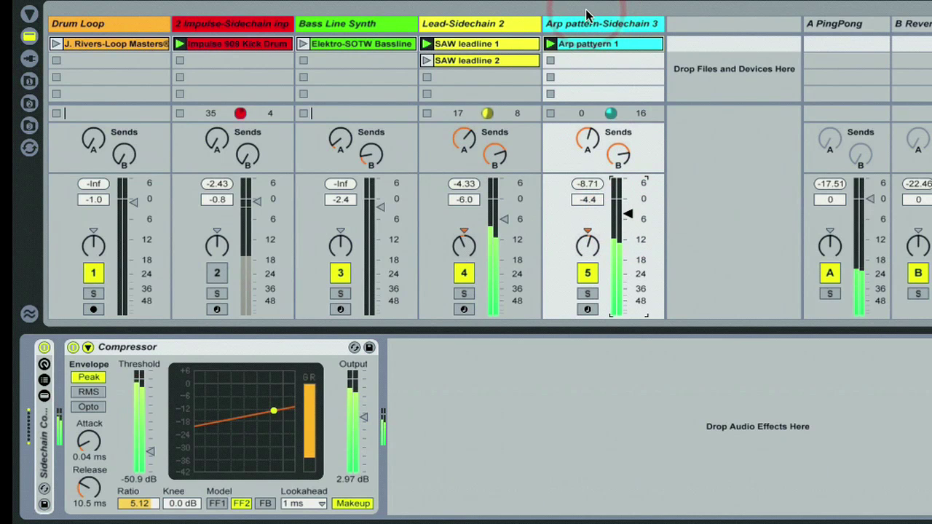
left_click(569, 66)
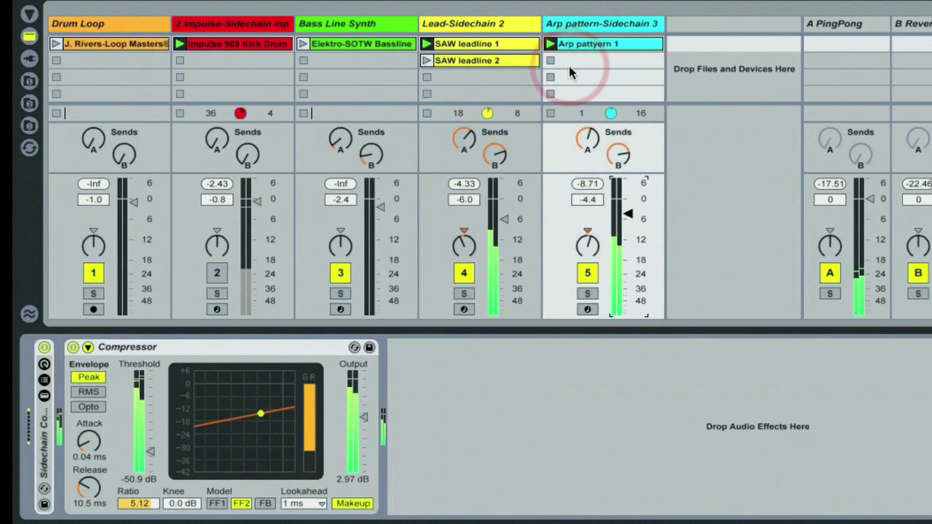
- Expand the arp Compressor's sidechain section, keep the 2 Impulse-Sidechain input as its audio source, and enable Sidechain
left_click(440, 182)
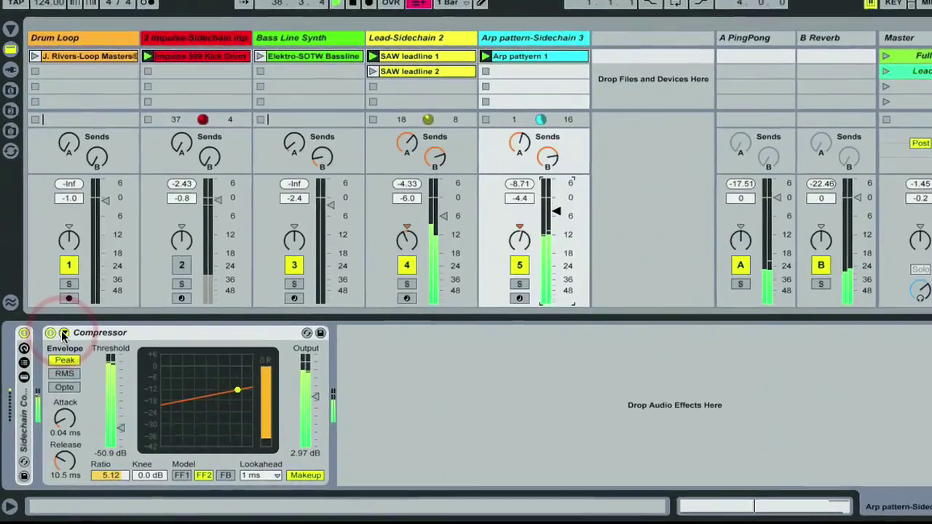
left_click(64, 333)
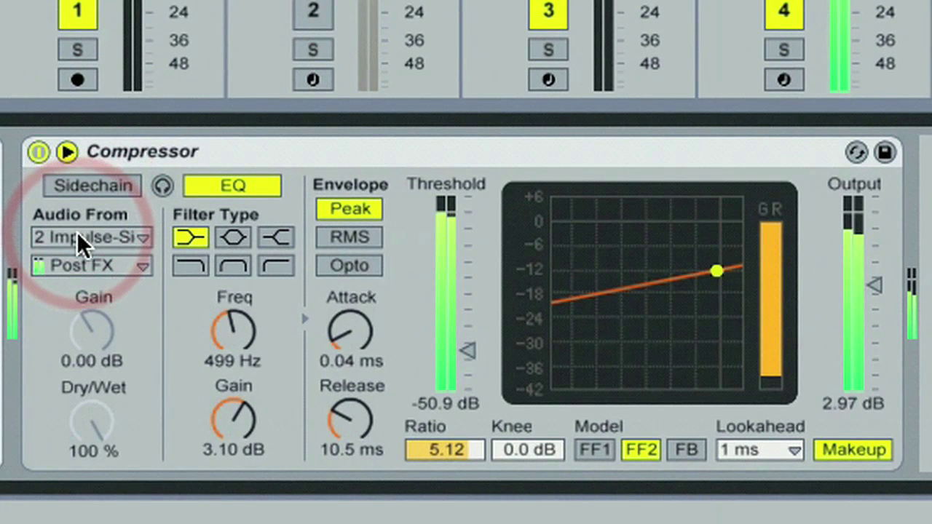
left_click(77, 235)
left_click(80, 289)
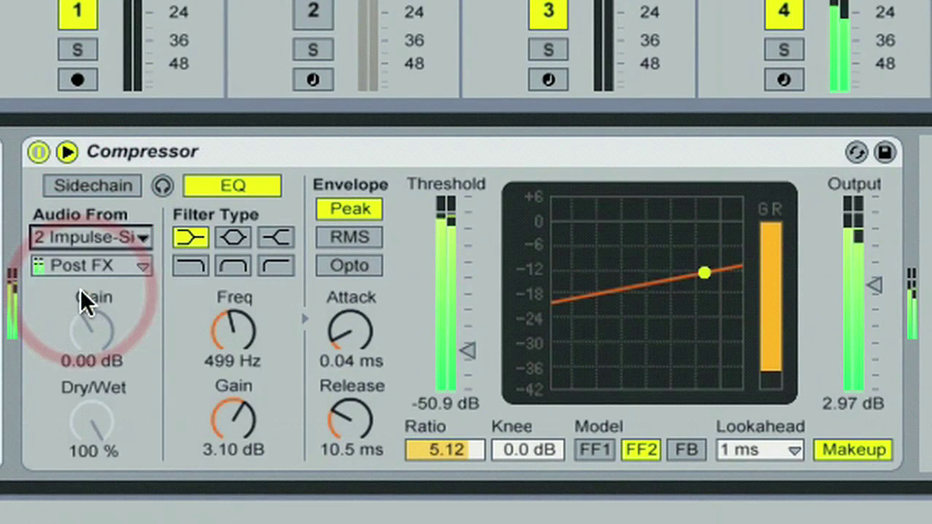
left_click(98, 185)
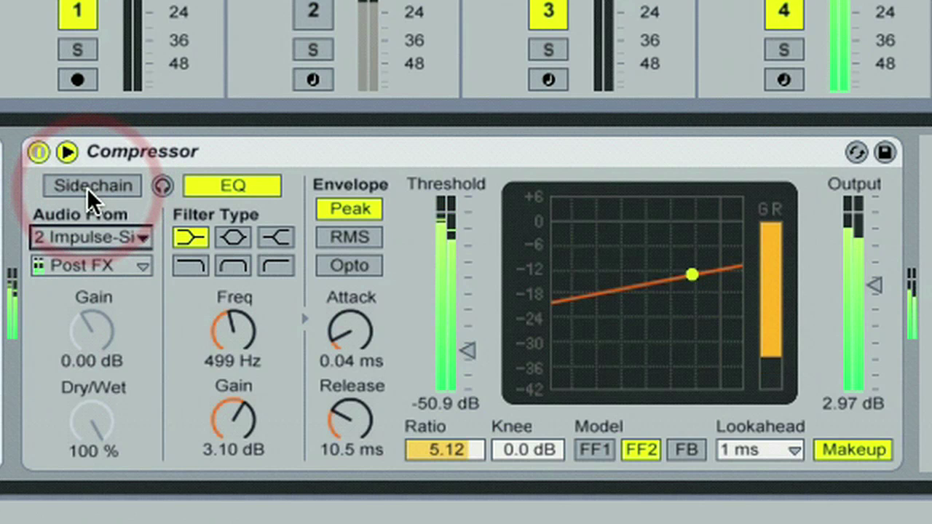
left_click(87, 186)
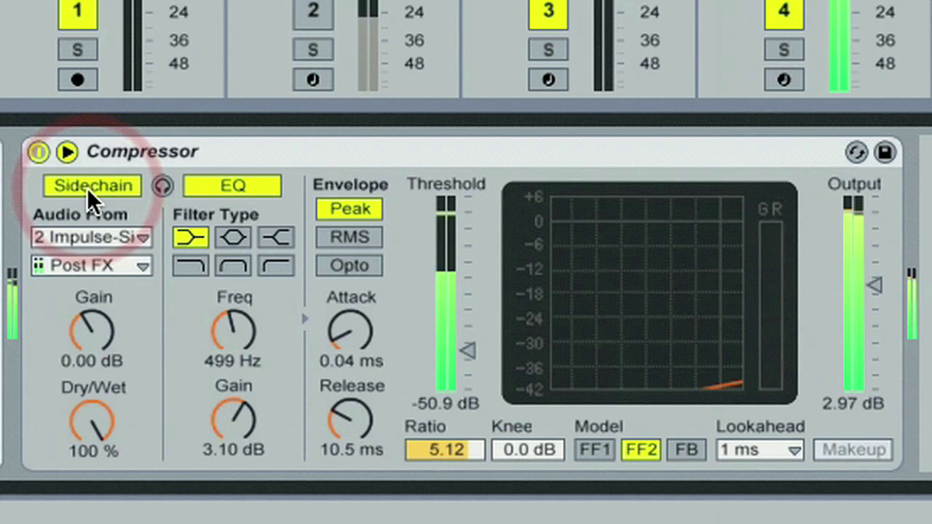
- Launch the J. Rivers-Loop Masters drum clip and the Elektro-SOTW Bassline clip on the Bass Line Synth track
left_click(33, 99)
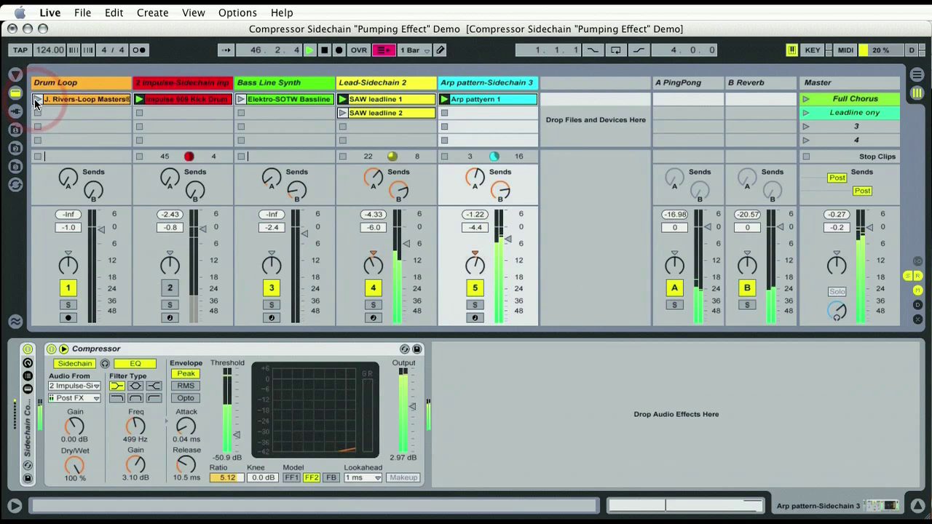
left_click(34, 99)
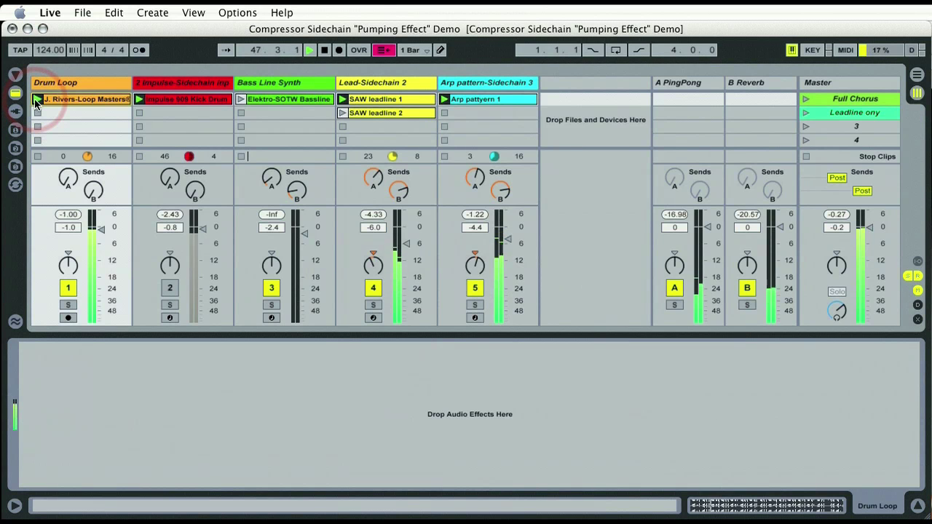
left_click(259, 83)
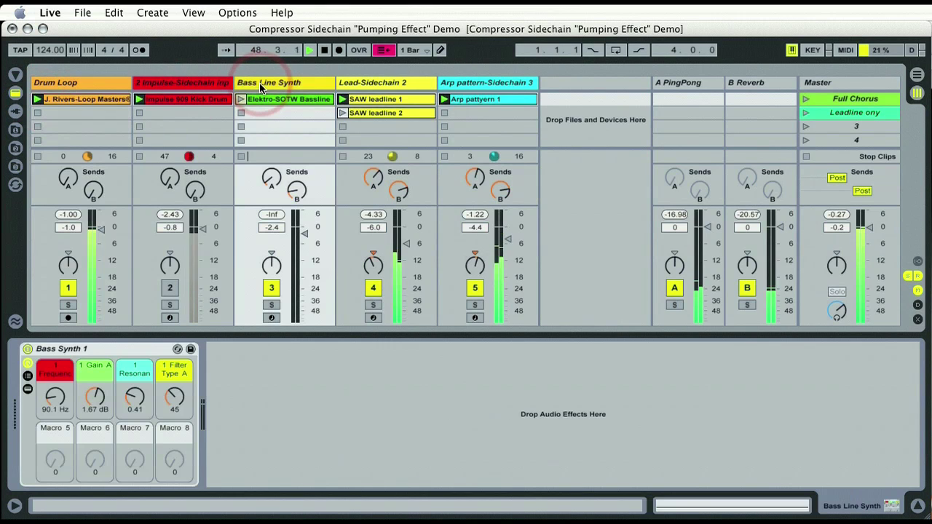
left_click(181, 361)
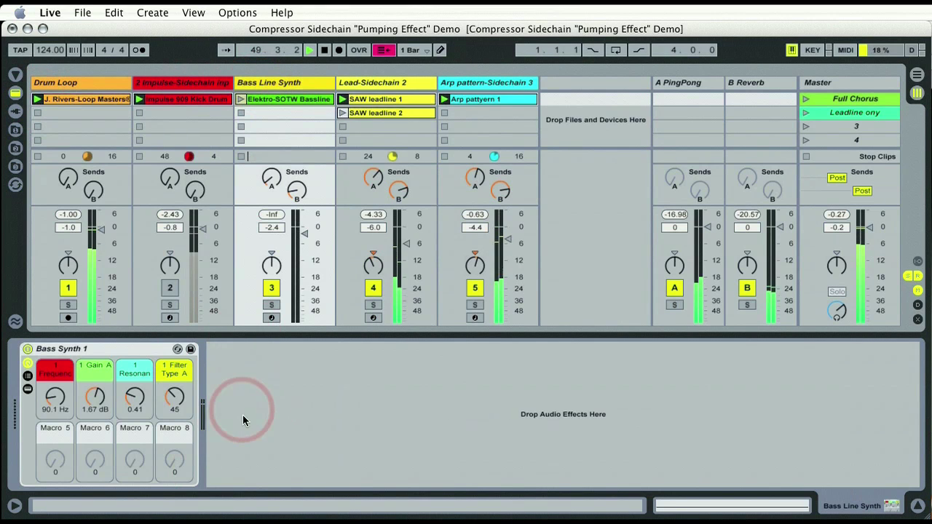
left_click(240, 100)
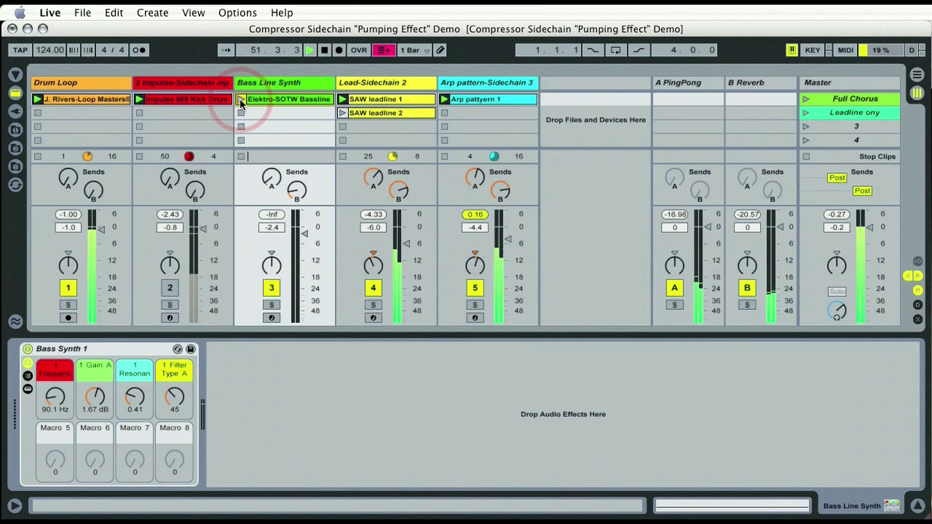
- Launch the Full Chorus scene and raise the Lead-Sidechain 2 track volume to -1.7 dB
left_click(806, 112)
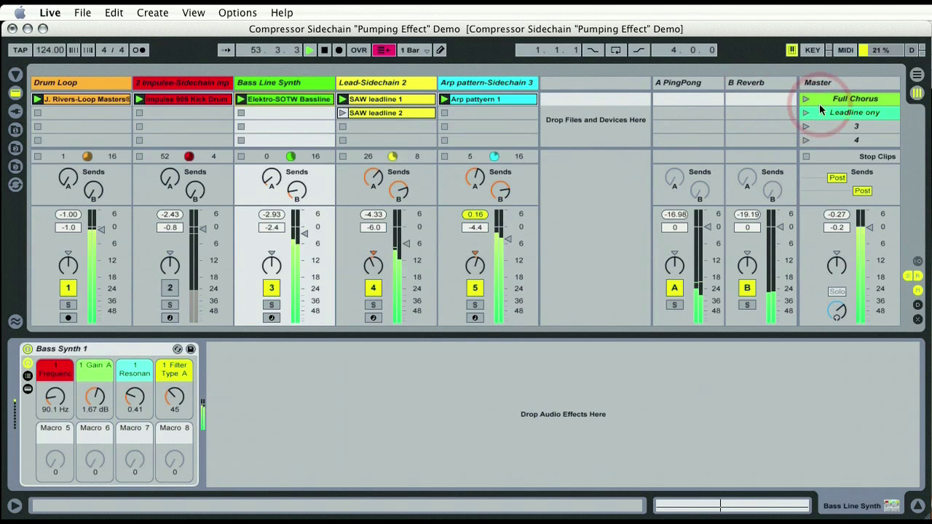
left_click(806, 100)
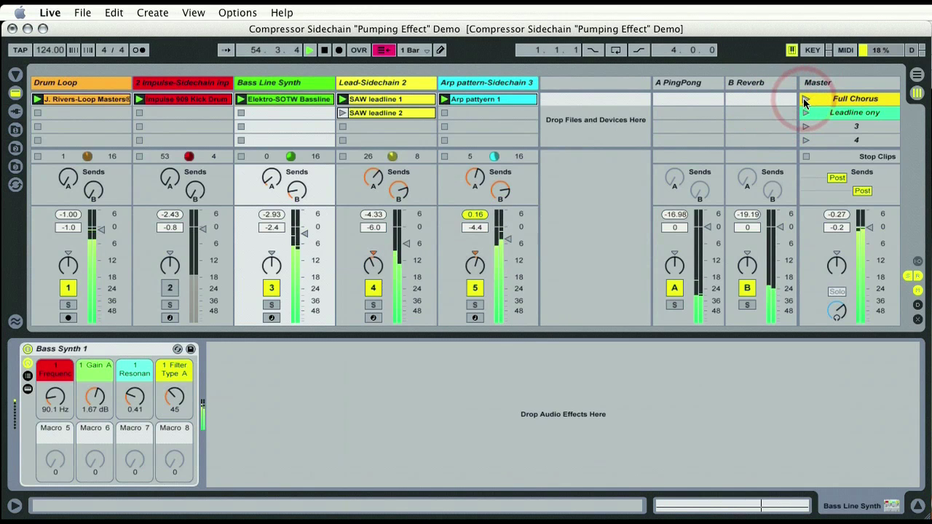
left_click_drag(407, 245, 400, 247)
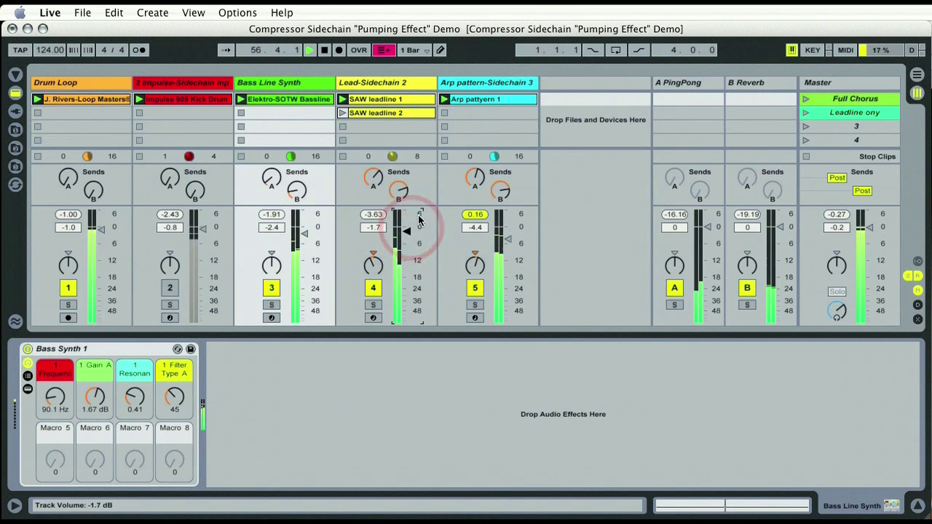
- Compare the full mix with the arp Compressor's Sidechain off and on again, and stop playback
left_click(469, 84)
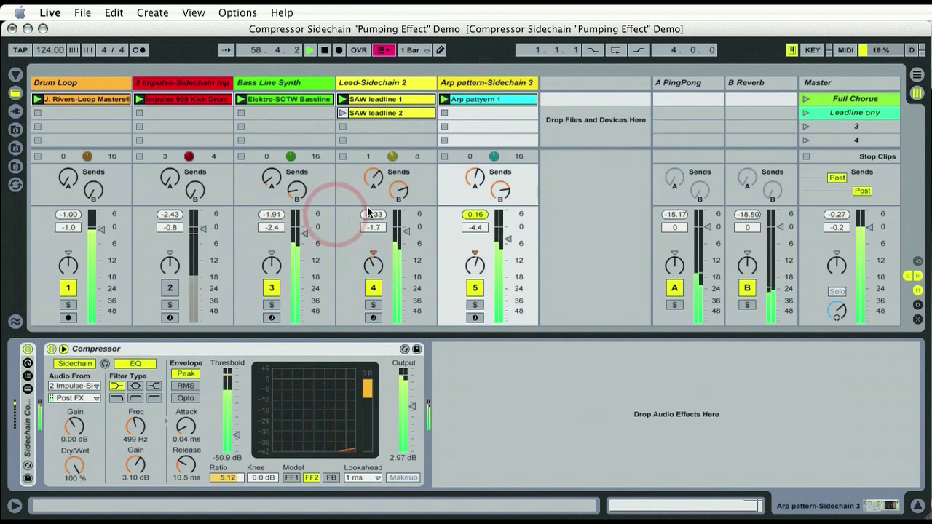
left_click(64, 364)
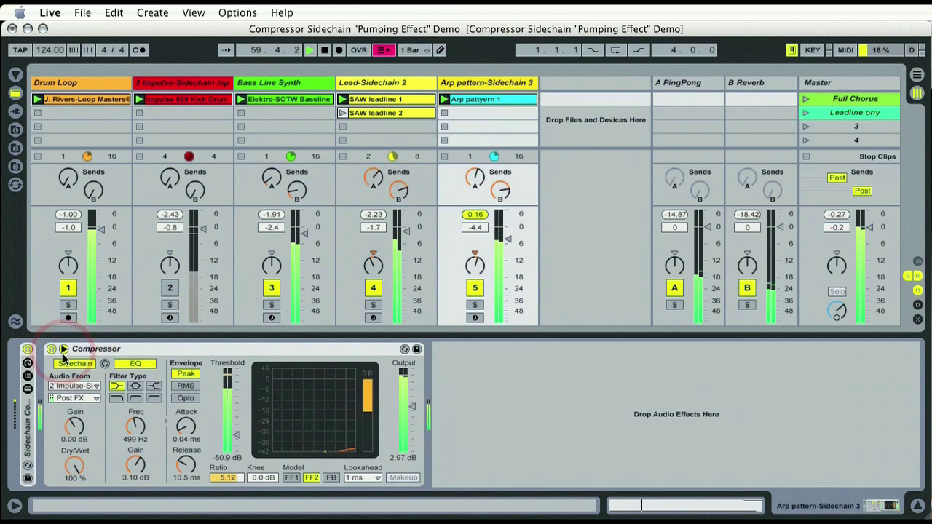
left_click(64, 364)
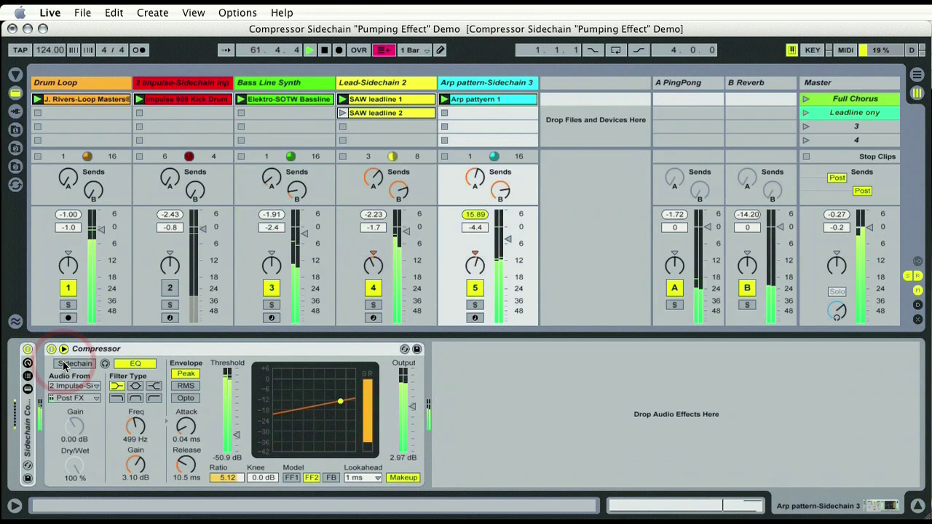
left_click(64, 364)
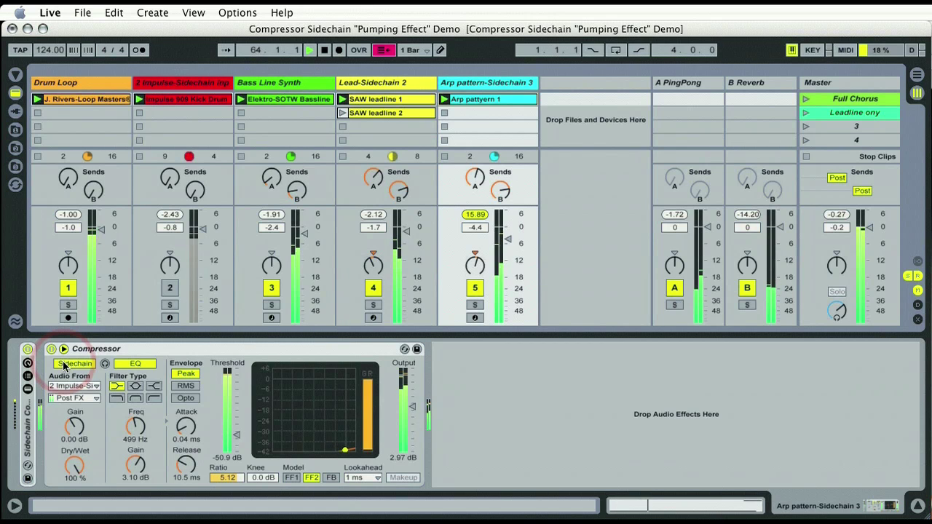
key("space")
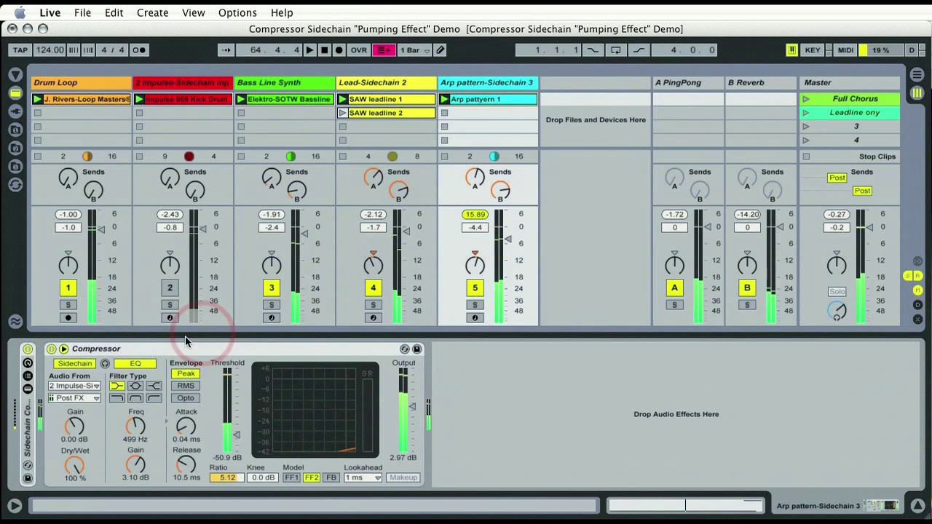
- Copy the Compressor from the Arp pattern-Sidechain 3 track and paste it after the Limiter on the Master track
left_click(120, 350)
right_click(119, 350)
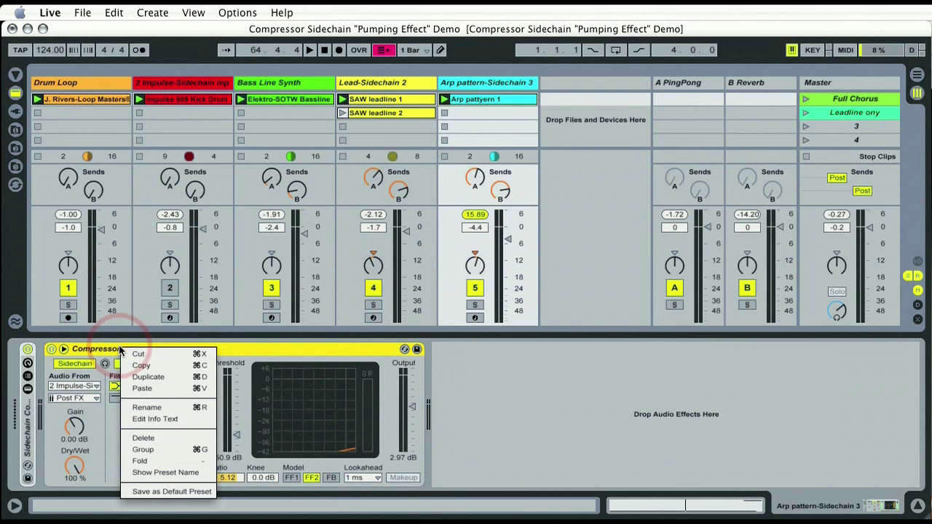
left_click(141, 366)
left_click(734, 123)
left_click(813, 86)
left_click(238, 396)
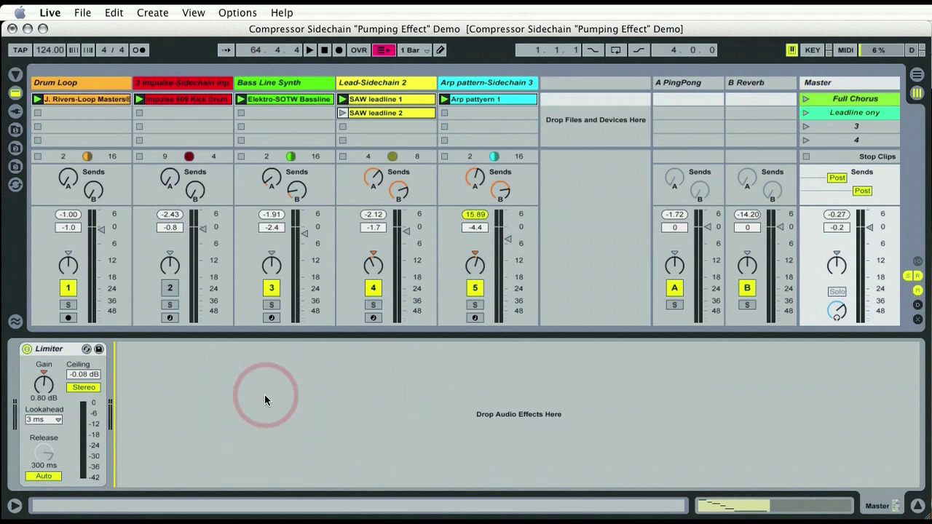
right_click(218, 411)
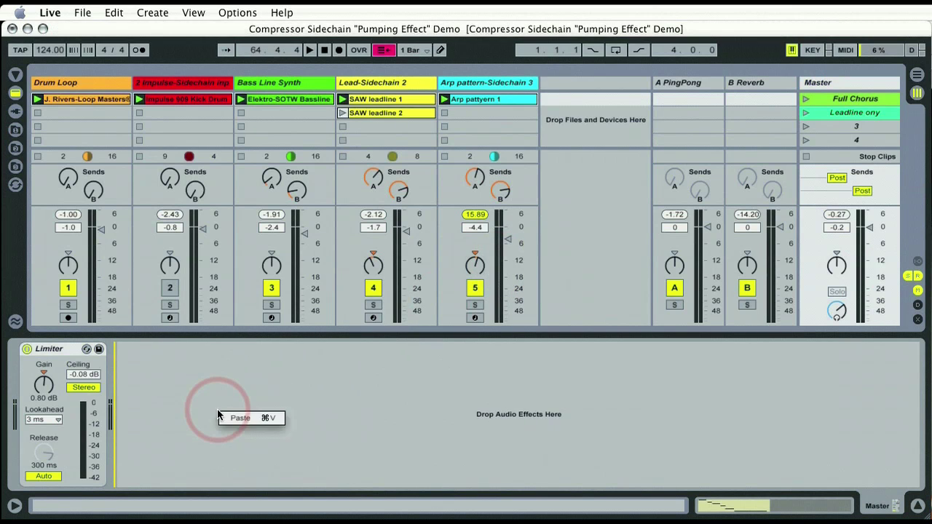
left_click(236, 417)
- Launch the Full Chorus scene and view the lead and arp Compressors and the Master effects during playback
left_click(809, 98)
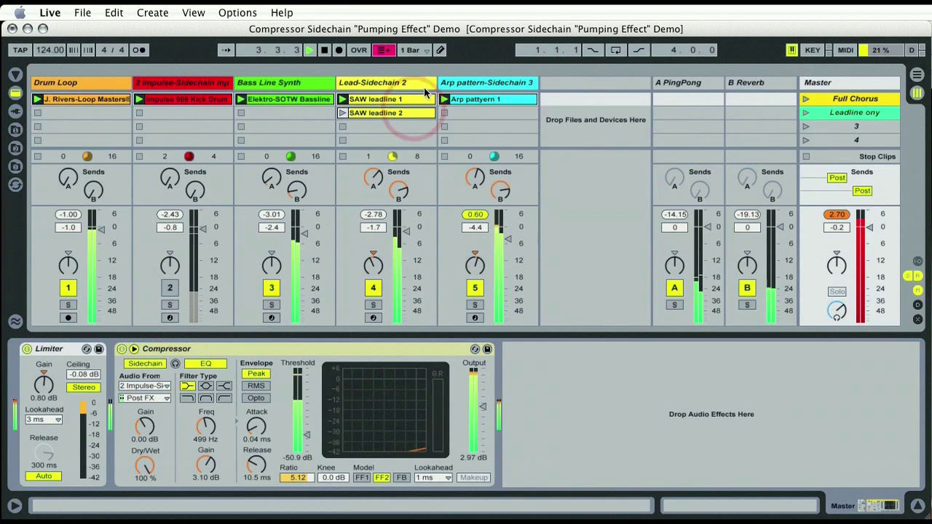
left_click(385, 83)
left_click(481, 81)
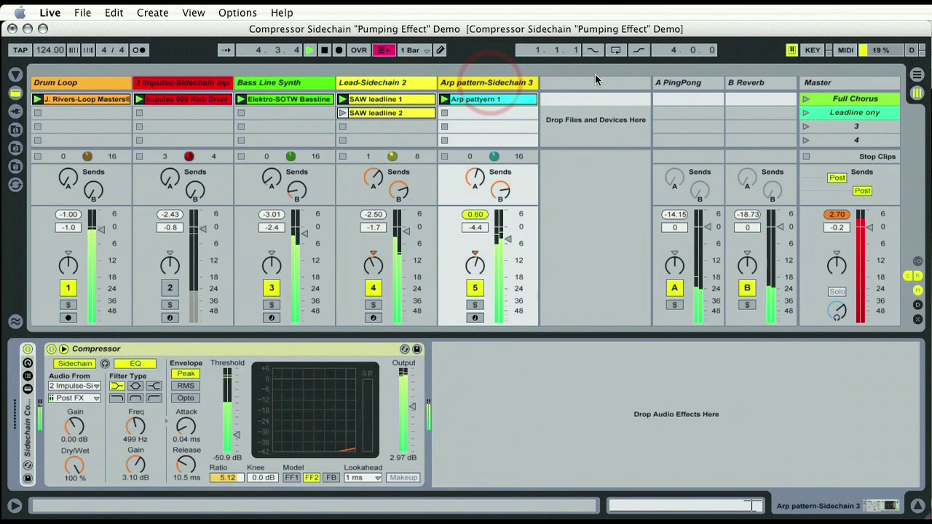
left_click(832, 86)
left_click(831, 113)
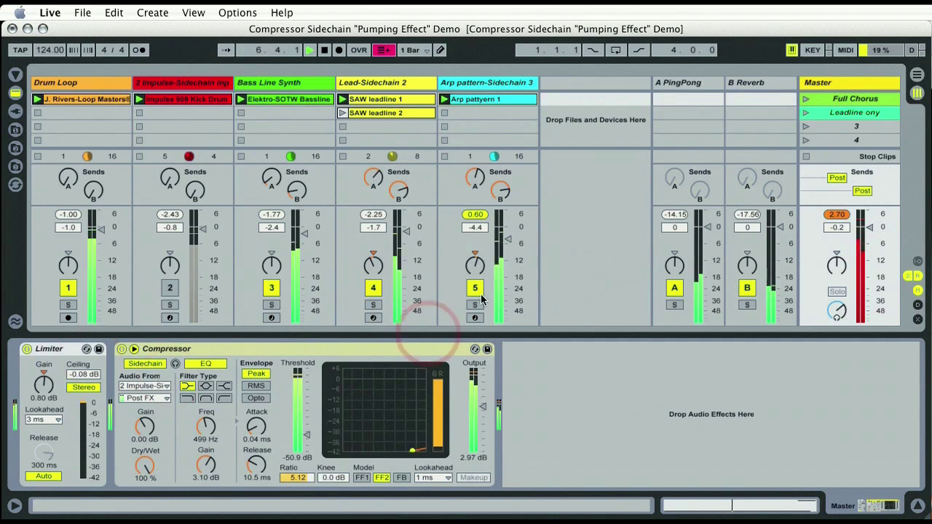
left_click(269, 394)
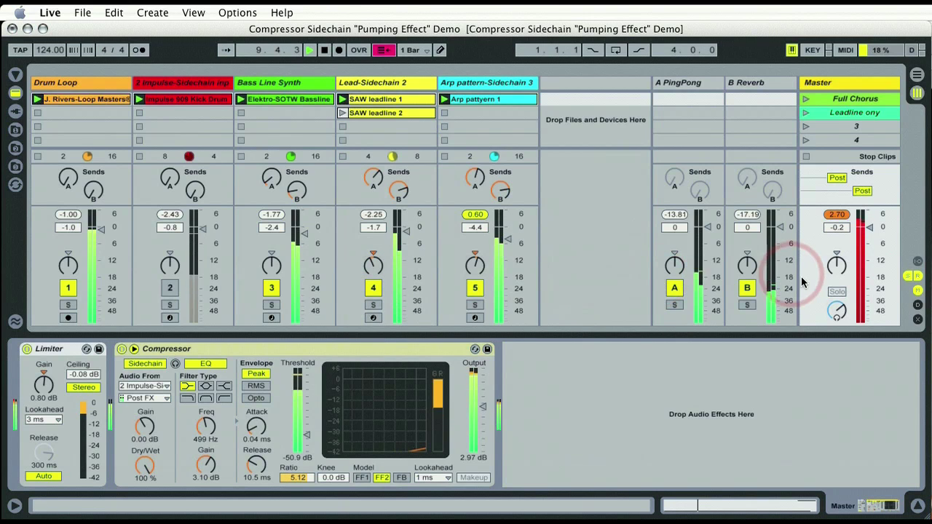
- Set the Master Compressor's output to 0.99 dB, release to 7.17 ms and attack to 0.06 ms
left_click_drag(479, 397, 479, 413)
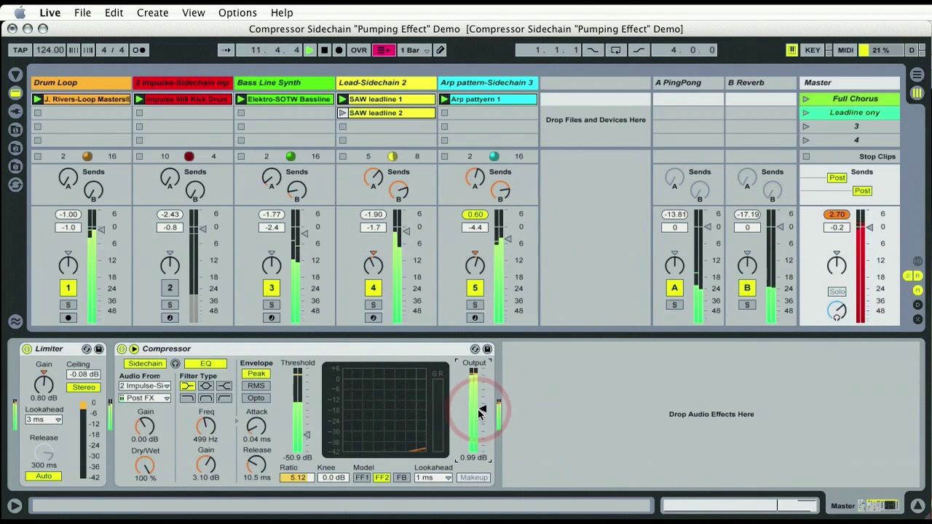
left_click_drag(259, 466, 261, 474)
left_click(256, 438)
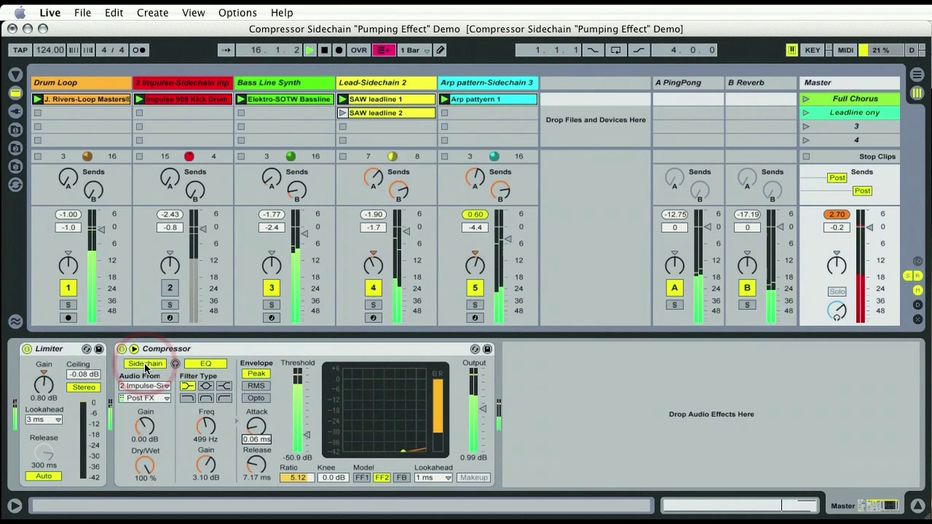
- Compare the full mix with the Master Compressor off and on, and leave the device turned off
left_click(123, 350)
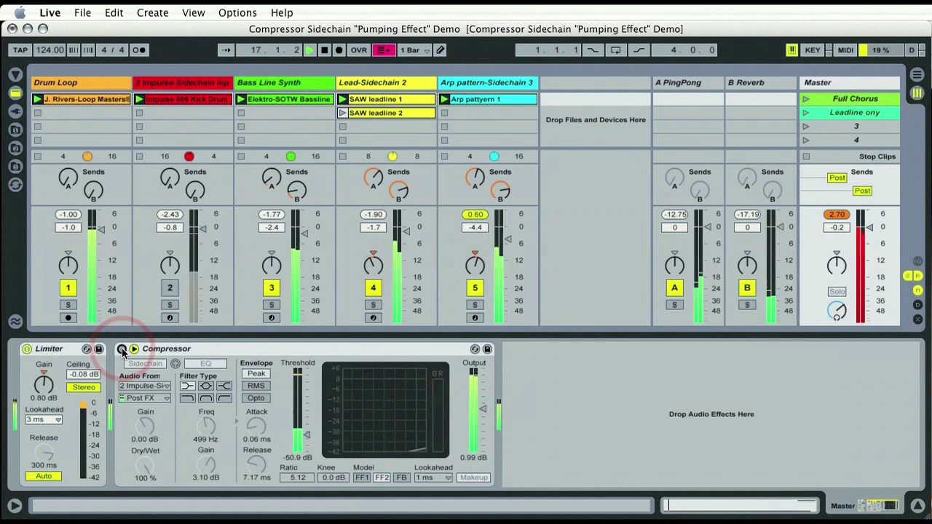
left_click(122, 350)
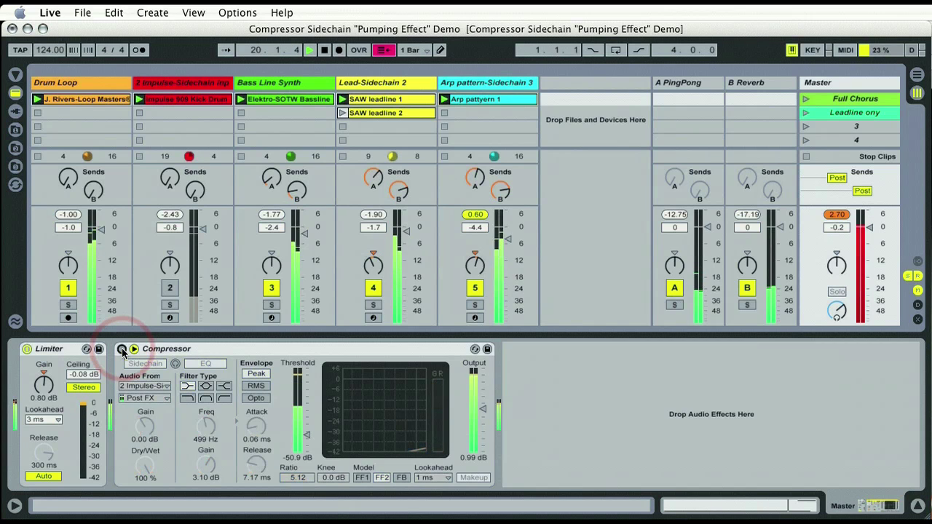
left_click(150, 351)
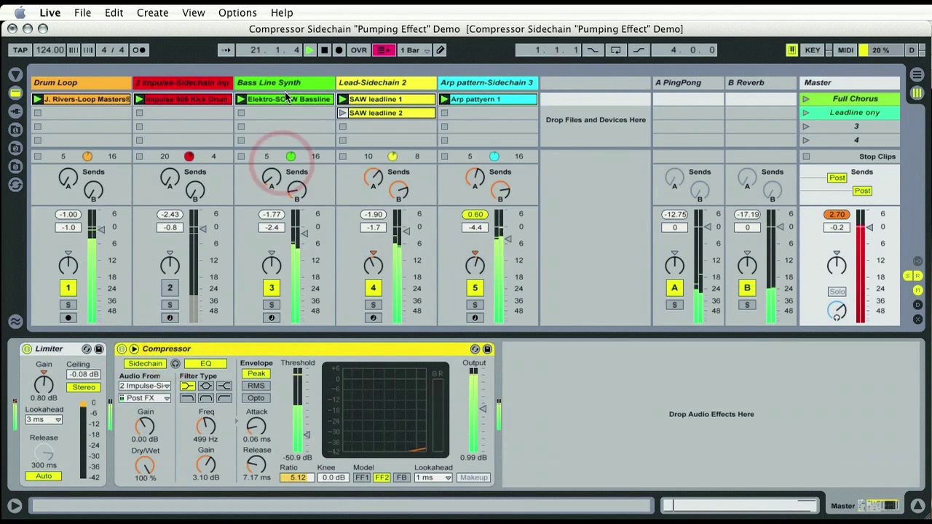
left_click(145, 363)
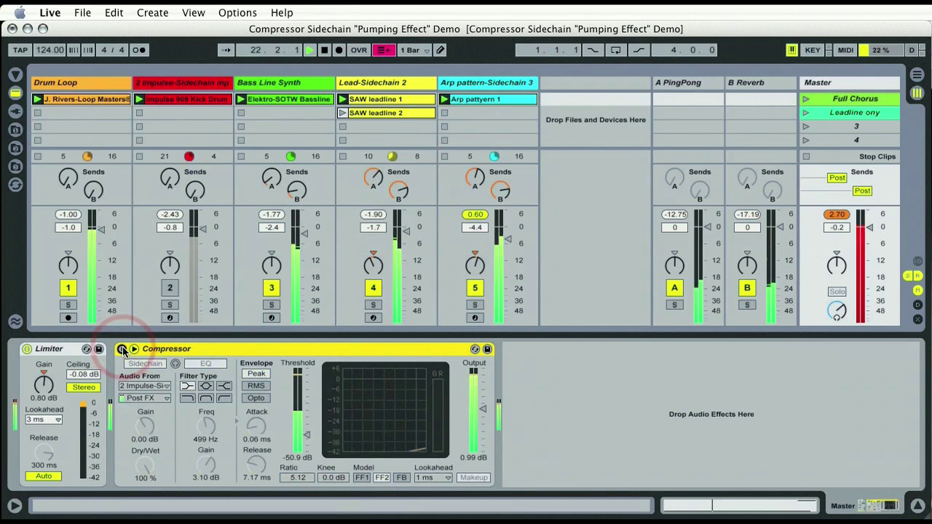
- Review the lead track's sidechained Compressor and the Impulse kick device on the 2 Impulse-Sidechain input track
left_click(393, 83)
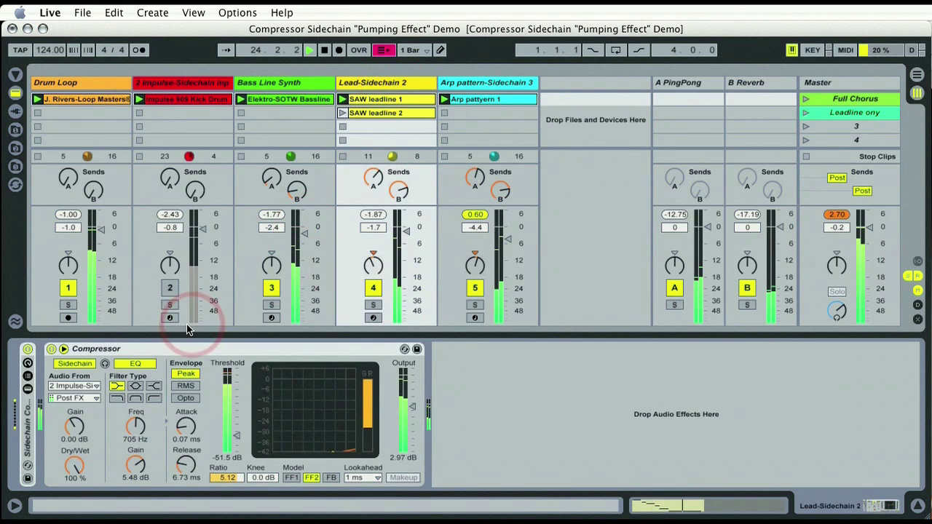
left_click(80, 365)
left_click(180, 94)
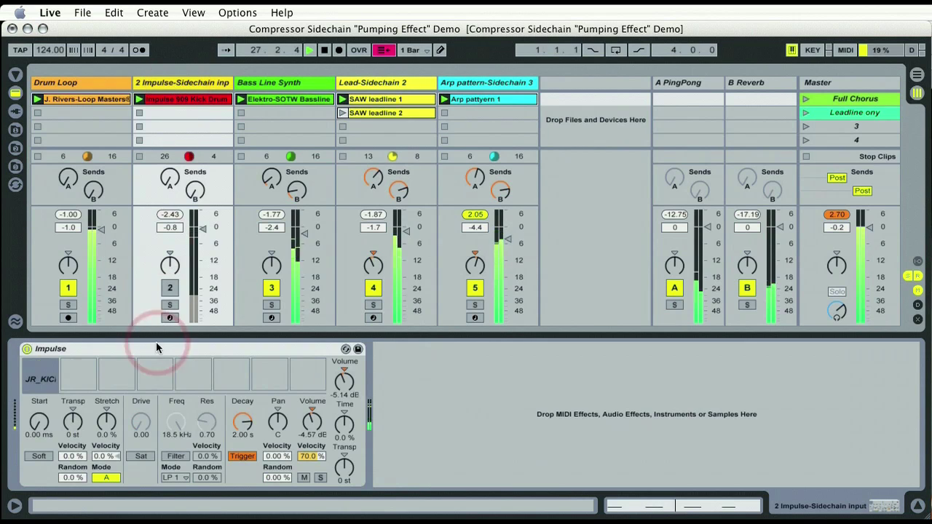
left_click(42, 366)
left_click(164, 82)
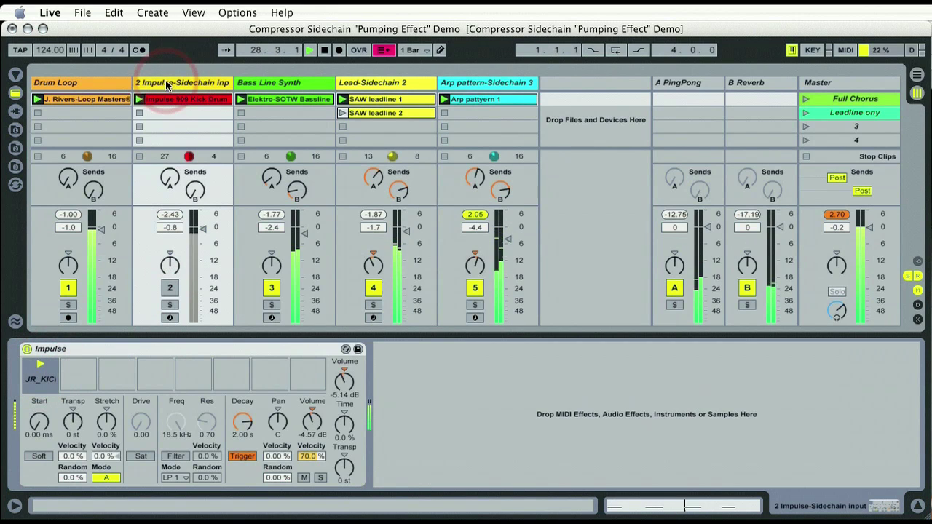
- Check the lead Compressor's sidechain source list, keeping 2 Impulse-Sidechain input, and view the arp track's Compressor settings
left_click(386, 82)
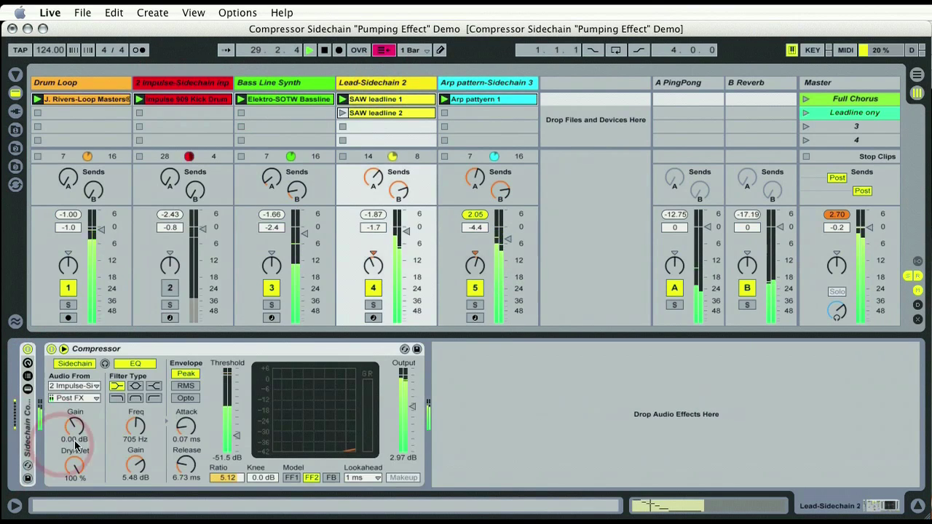
left_click(73, 386)
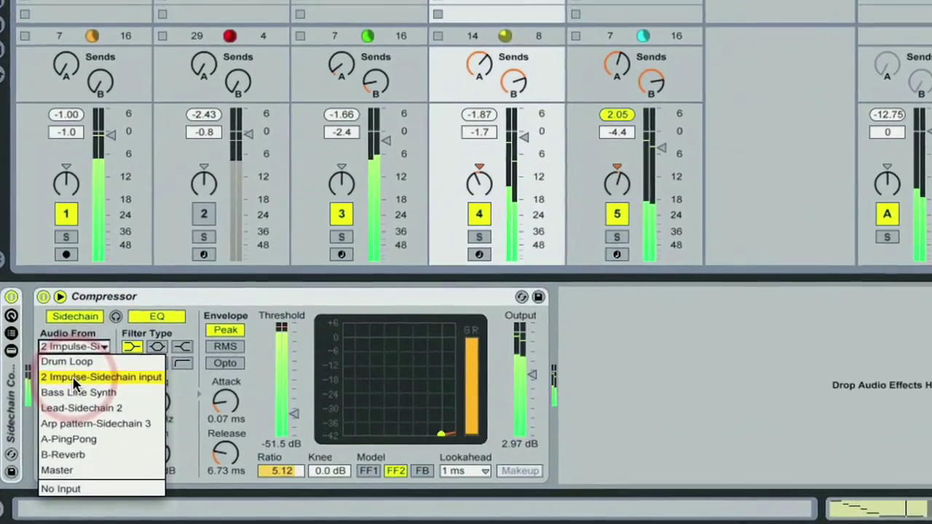
left_click(166, 327)
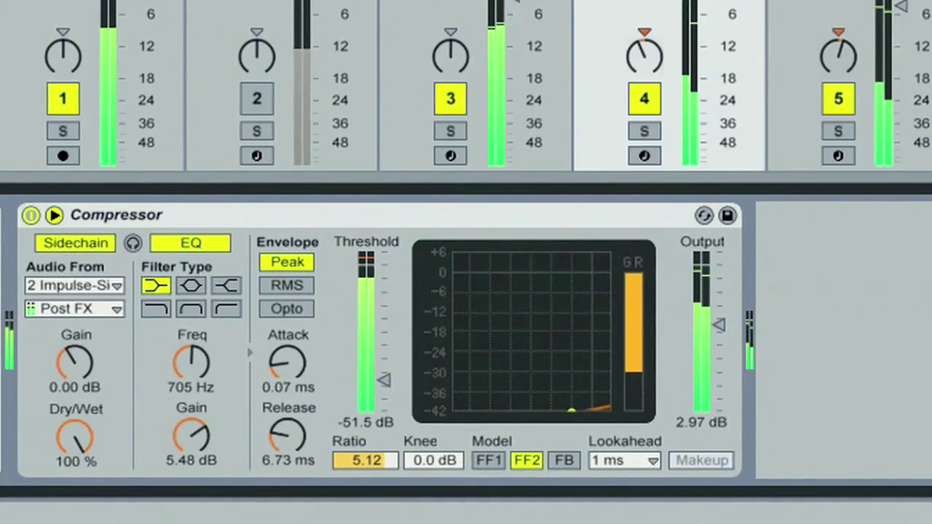
key("Right")
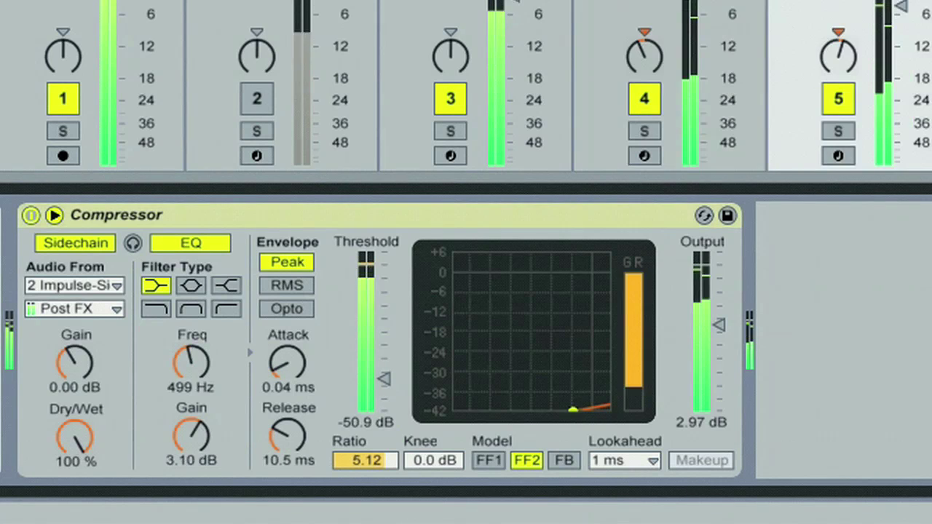